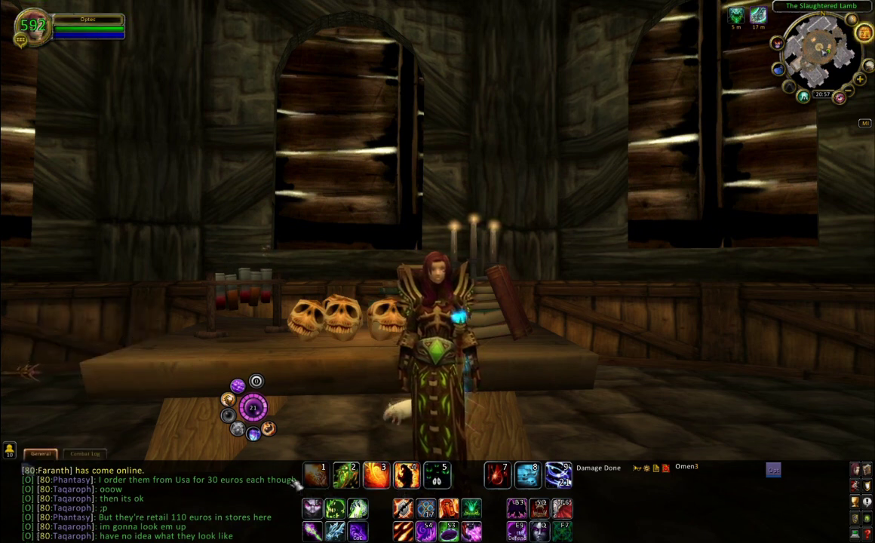
click(27, 468)
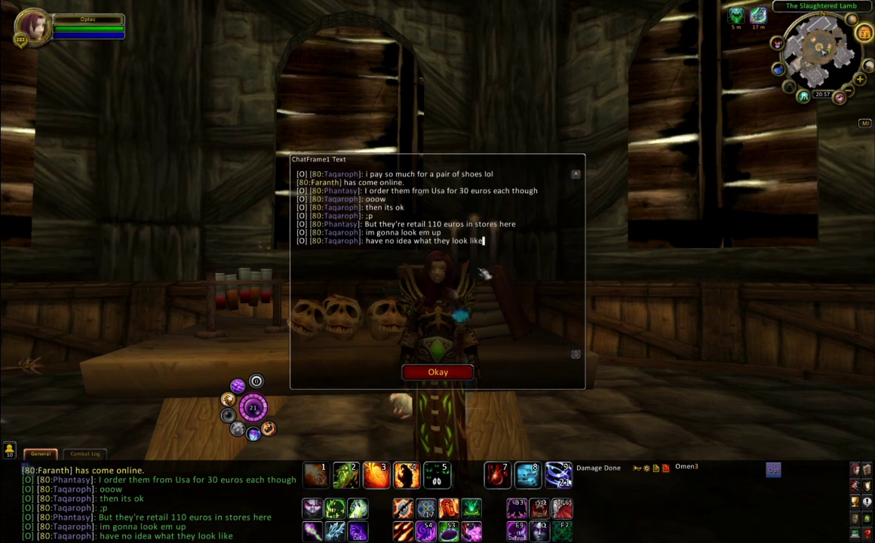
click(440, 374)
click(388, 415)
key(Escape)
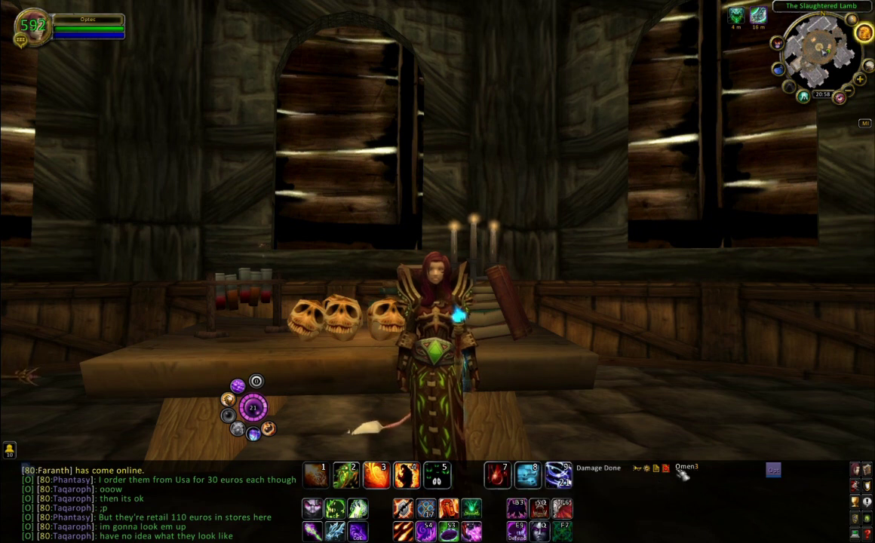
click(778, 472)
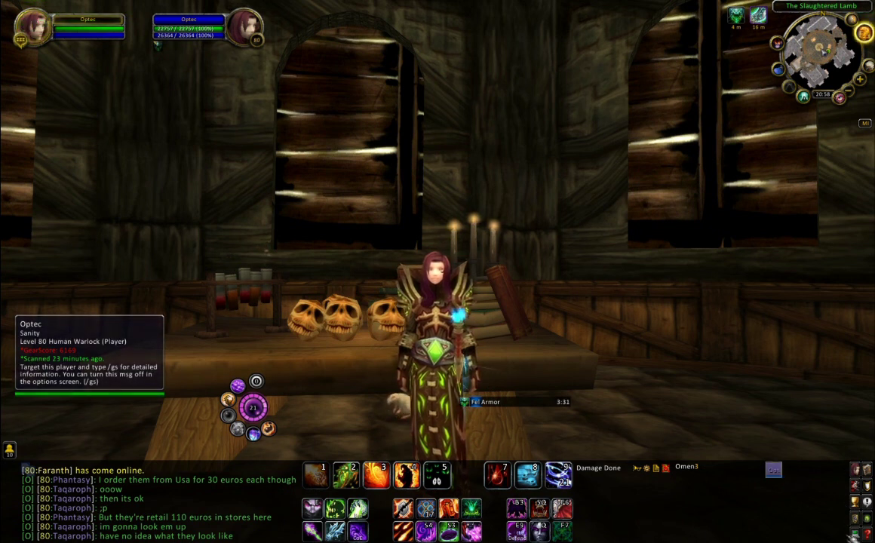
click(724, 386)
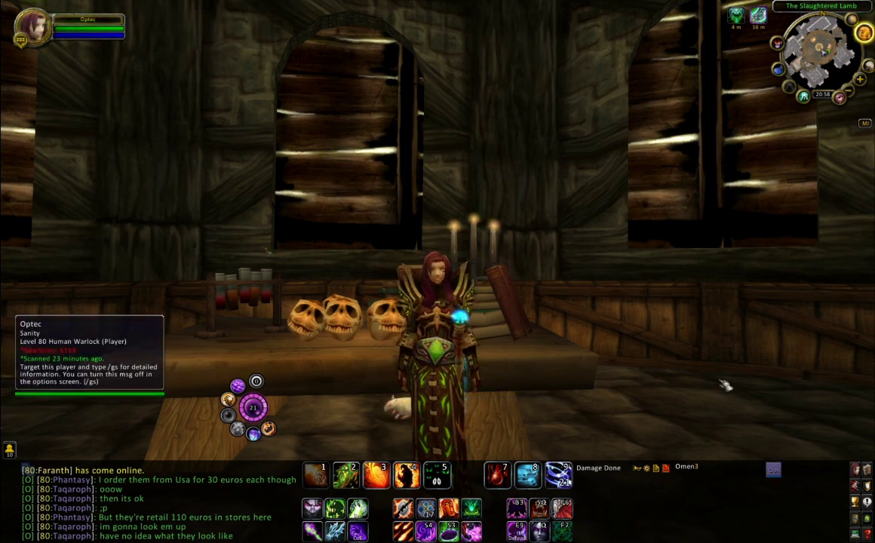
drag(723, 381, 621, 255)
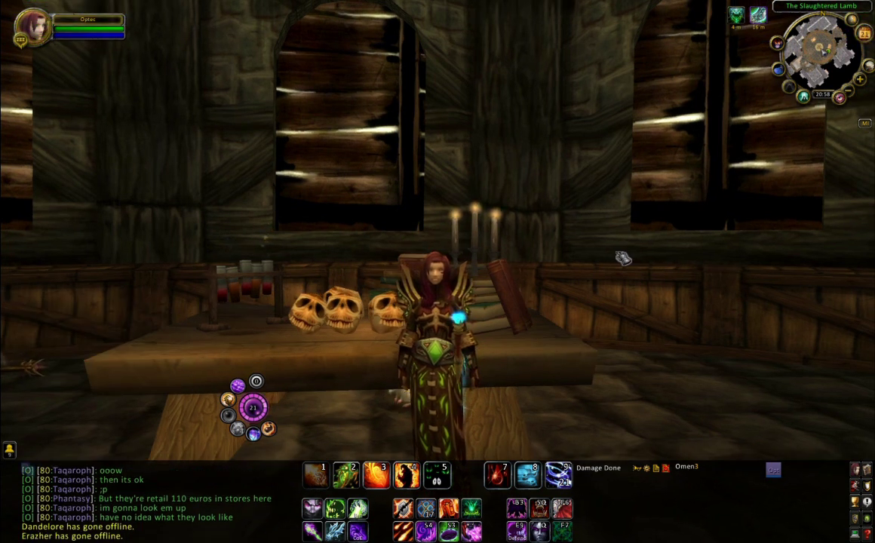
Open the Power Auras configuration by running the /powa chat command.
key(Return)
text(/p)
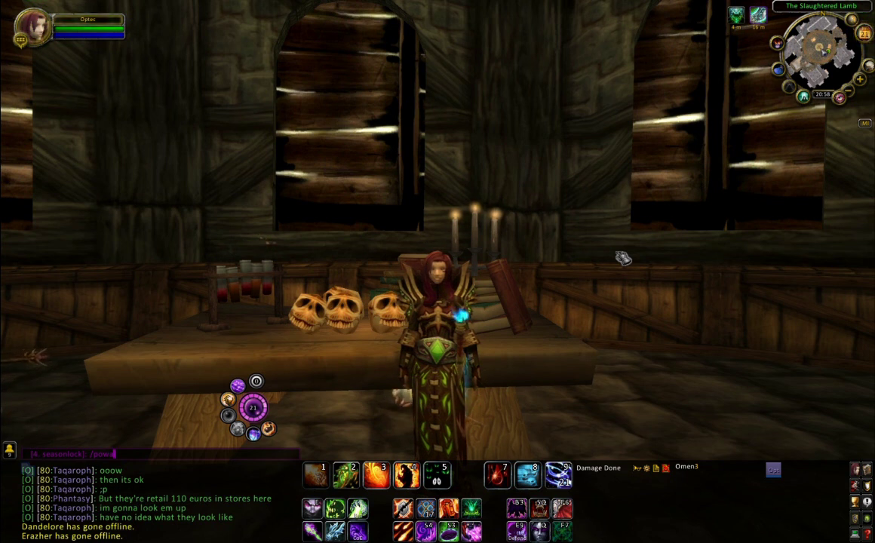
text(owa)
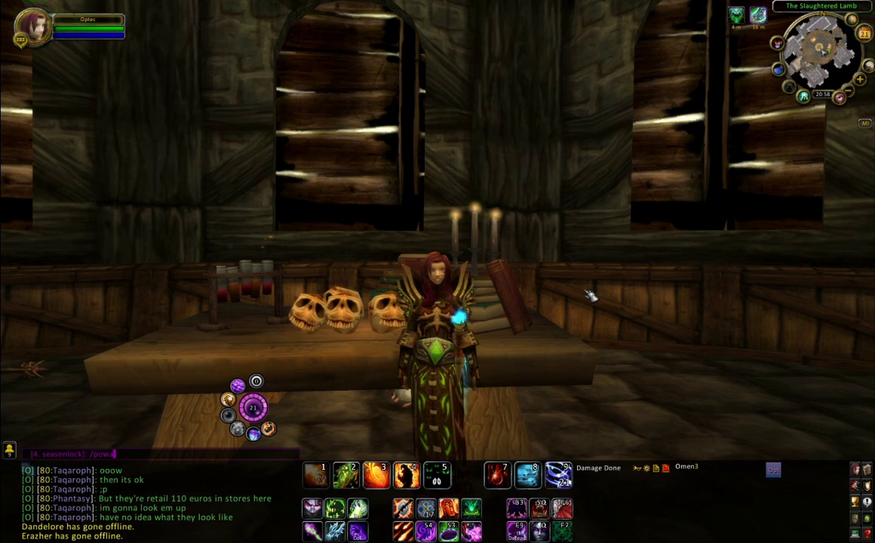
key(Return)
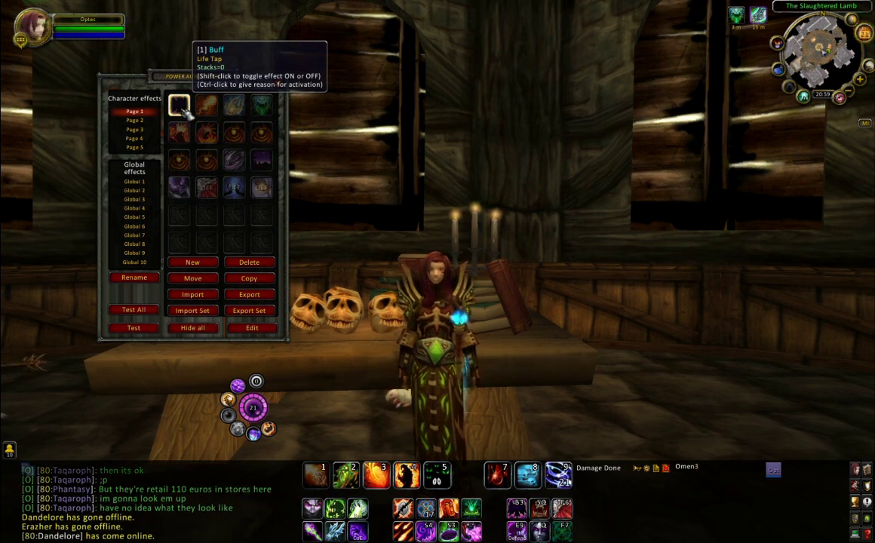
Preview the Life Tap and Molten Core auras around the character with the camera zoomed out.
click(181, 110)
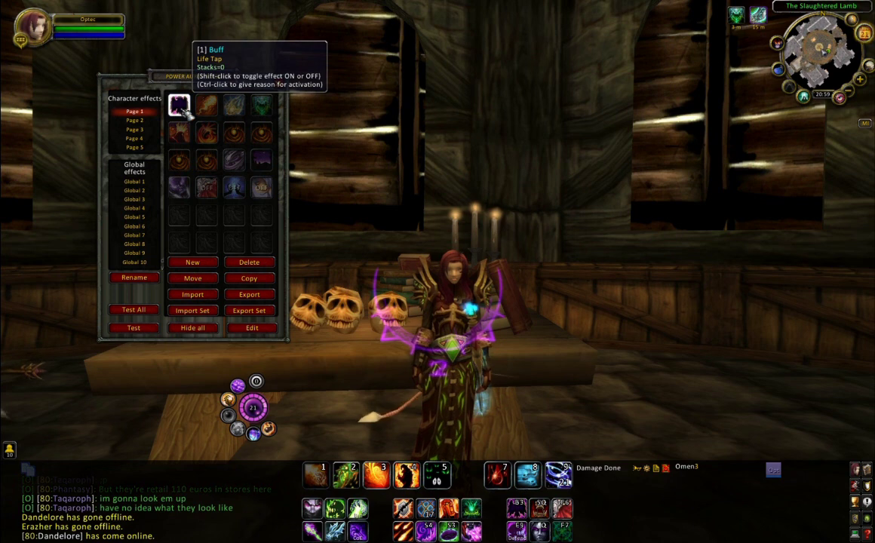
scroll(425, 145, down, 5)
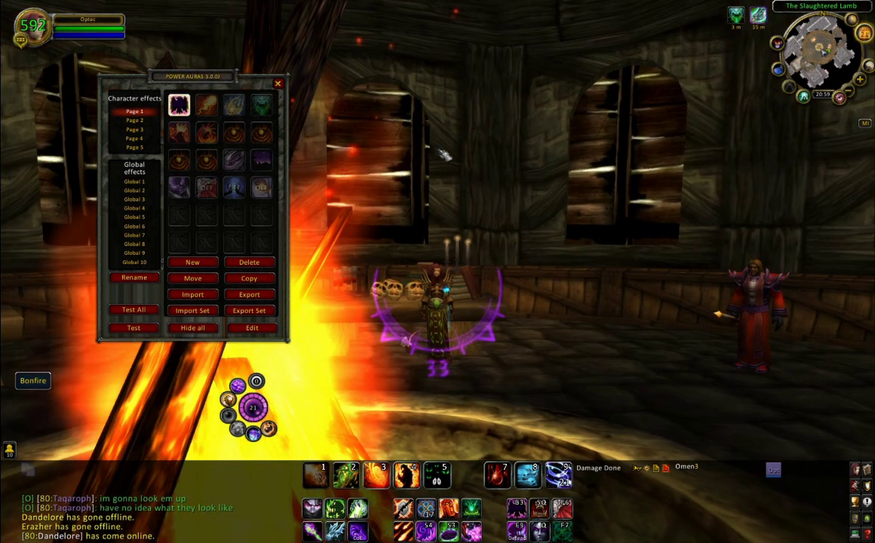
drag(445, 155, 445, 154)
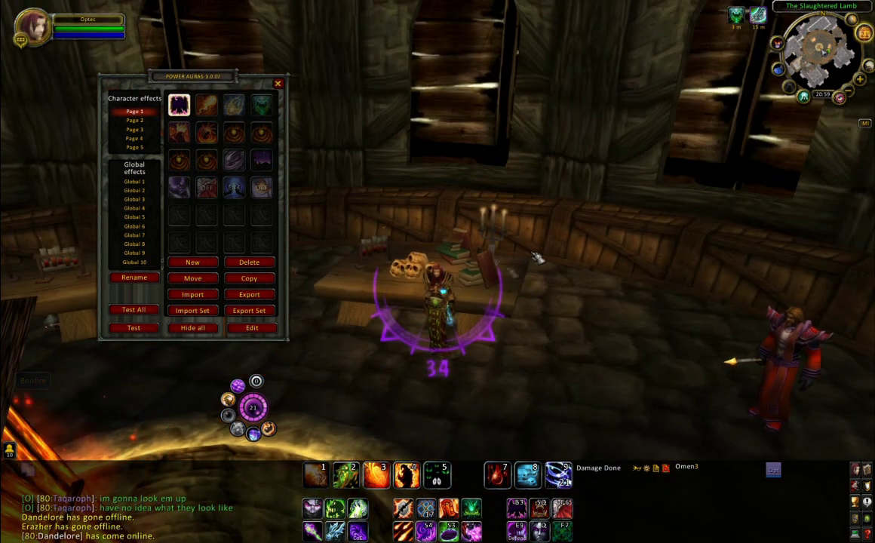
click(185, 135)
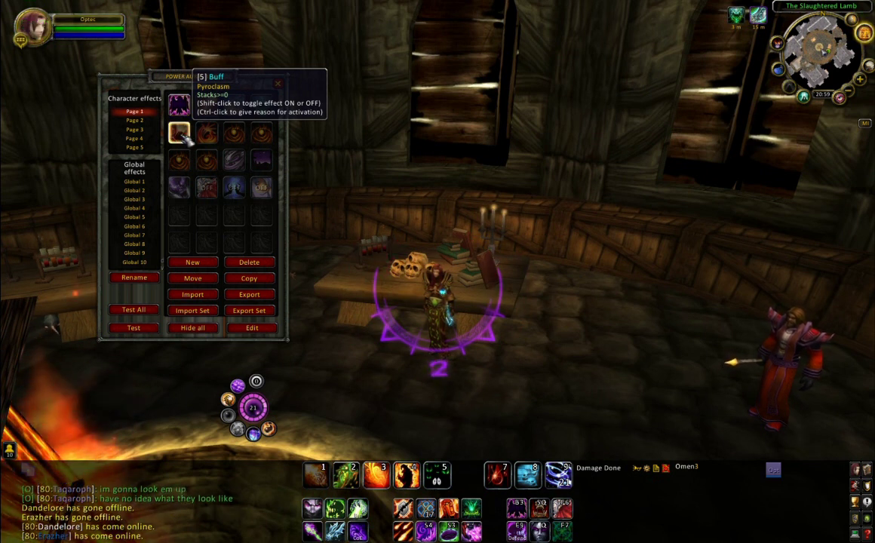
click(235, 135)
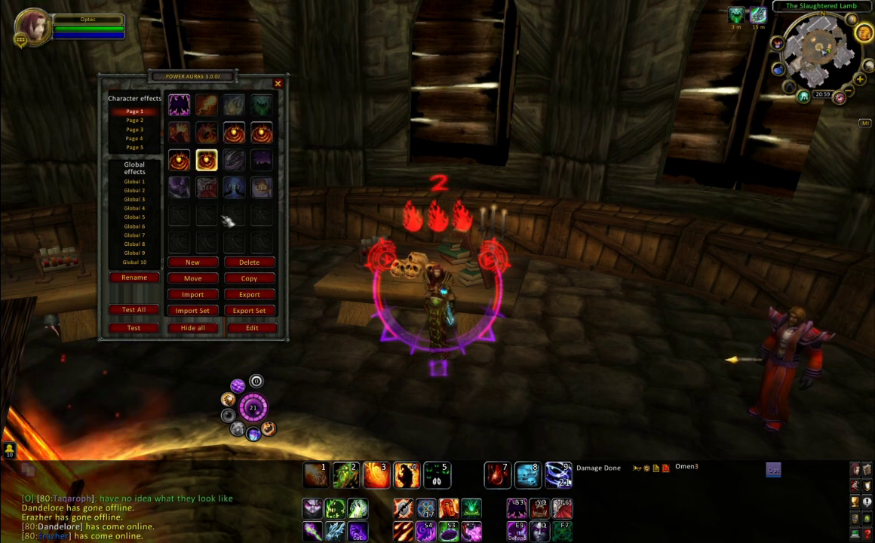
Close the Power Auras configuration and reopen it with the /powa chat command.
click(277, 83)
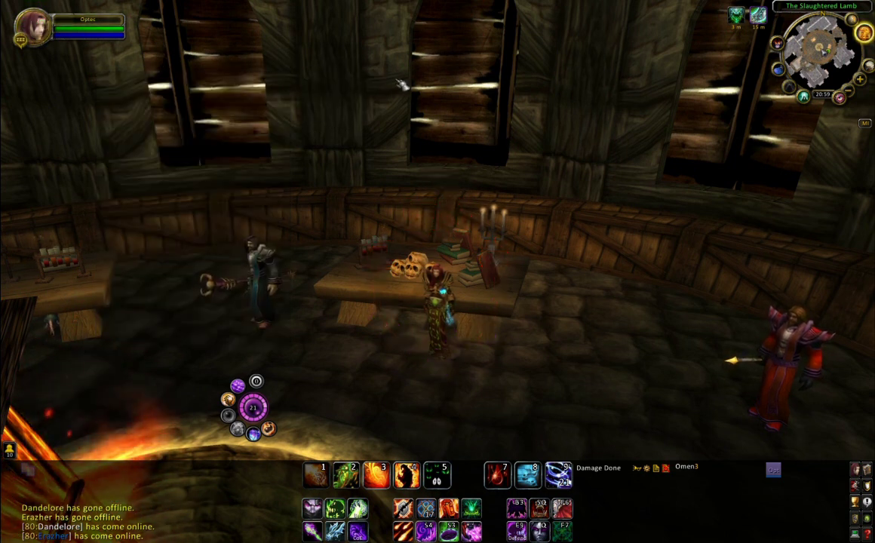
key(Return)
text(/powa)
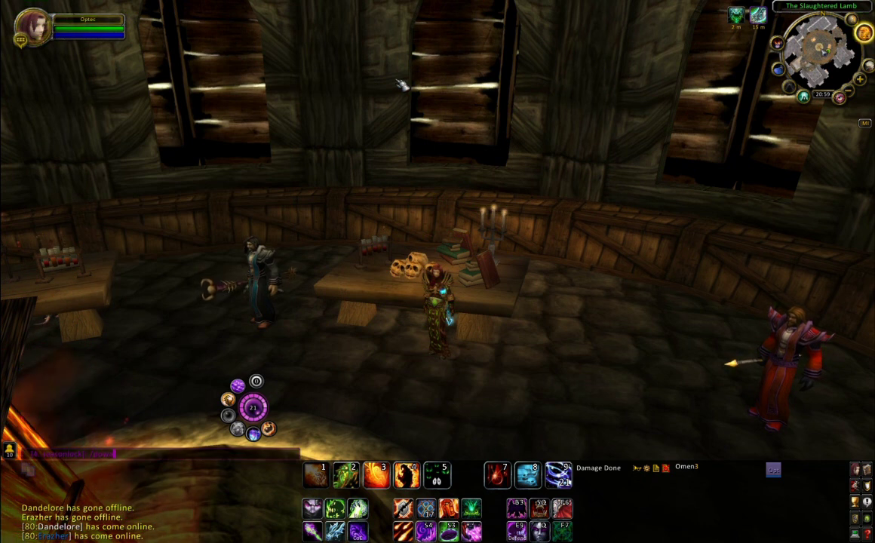
key(Return)
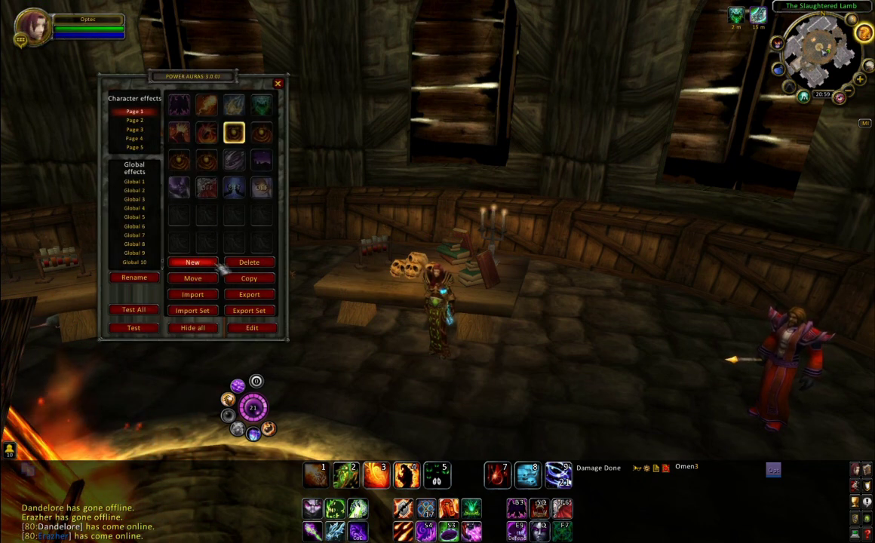
Open the Life Tap effect for editing and keep its activation type as Buff.
click(179, 106)
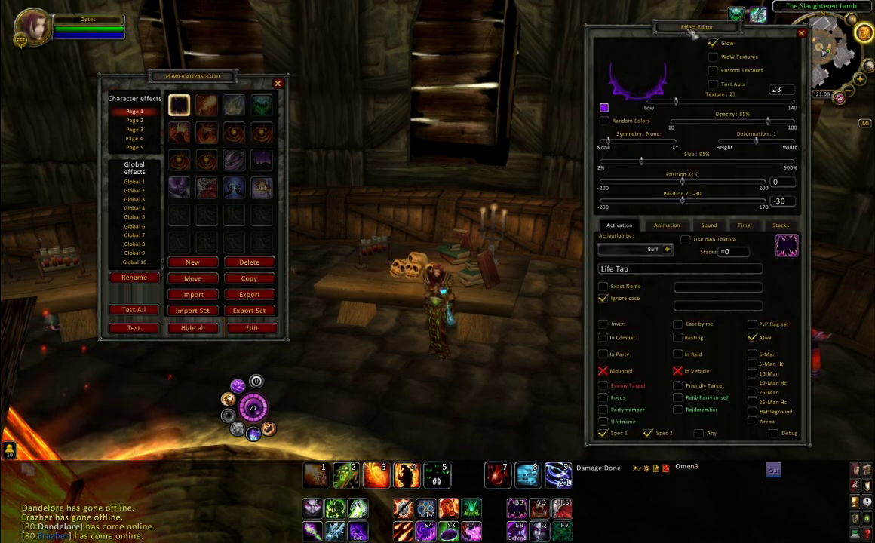
click(667, 250)
click(652, 293)
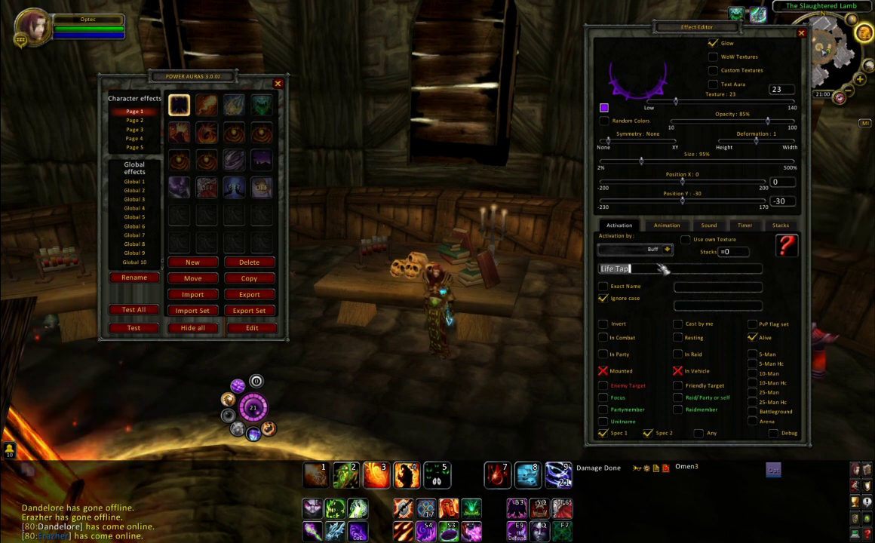
Show the Life Tap effect's timer, with its Position Y at -142 and leading zeros hidden.
click(745, 225)
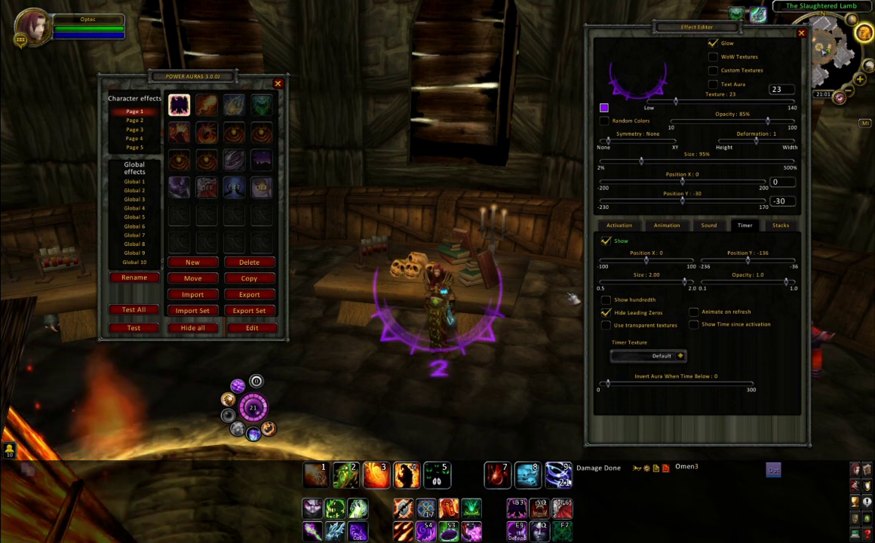
click(606, 240)
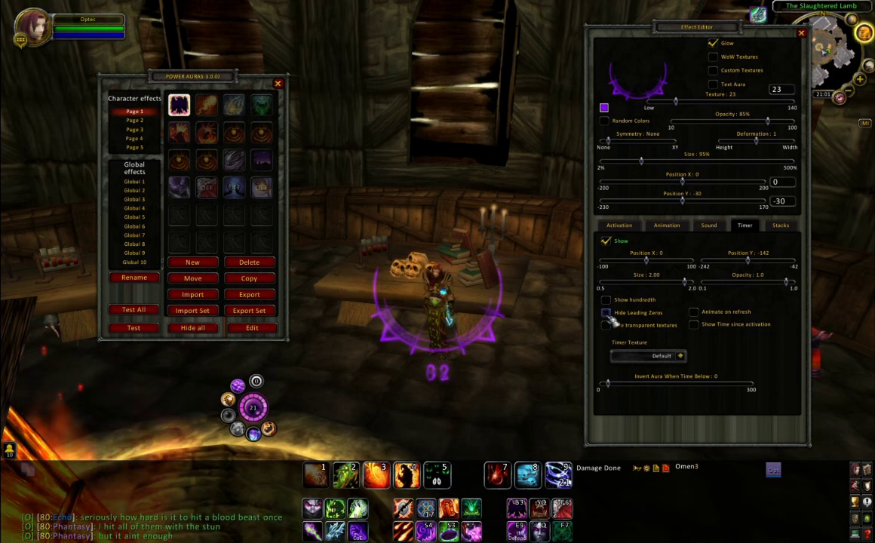
click(607, 312)
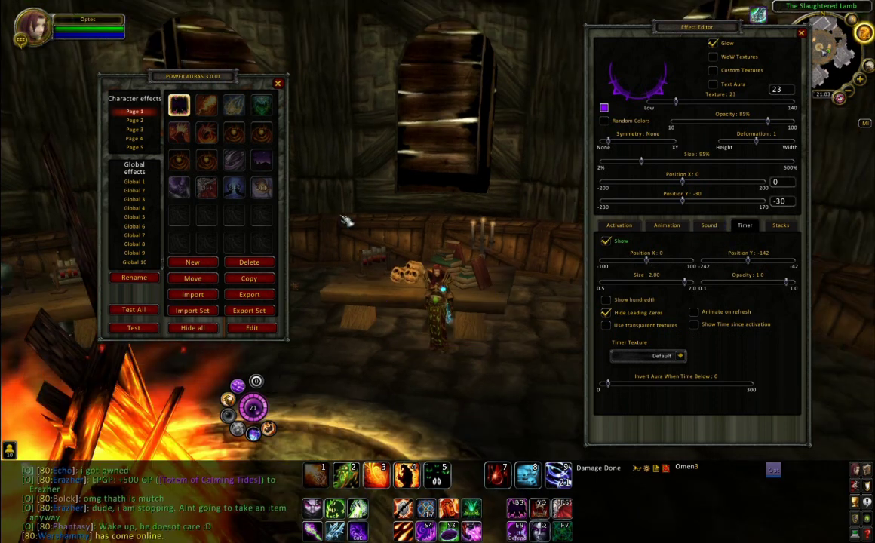
Preview the main Molten Core aura together with its flame auras around the character.
click(235, 133)
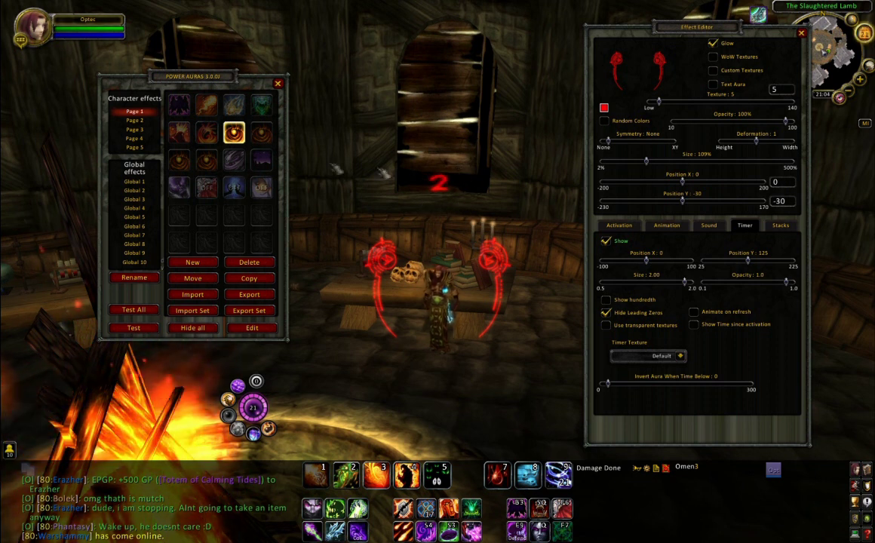
click(263, 135)
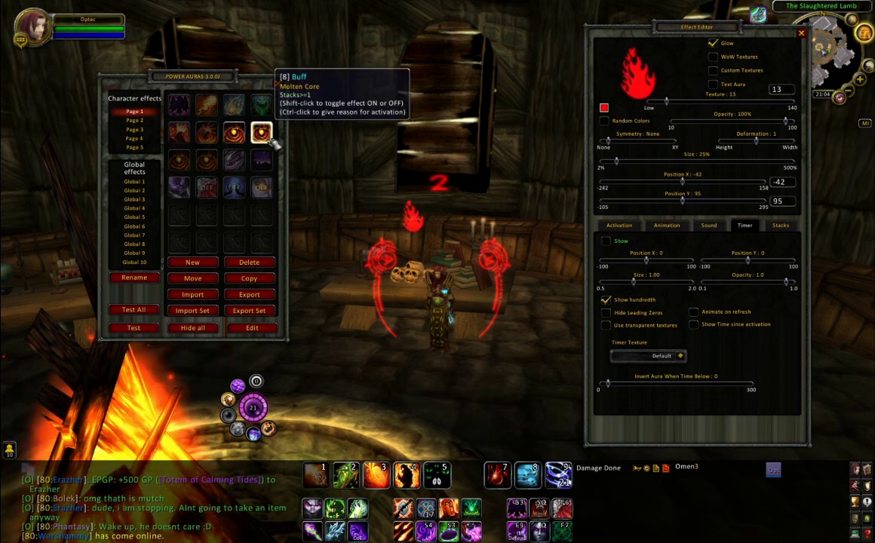
click(208, 161)
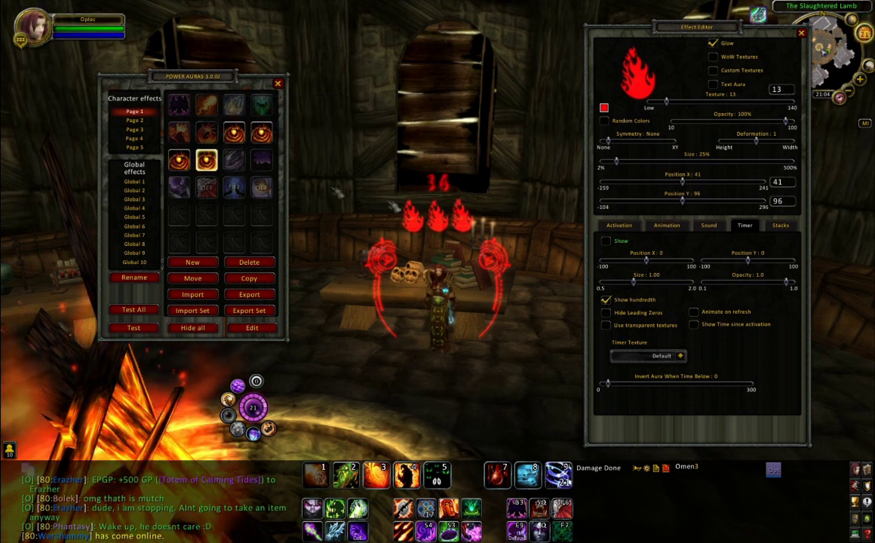
Examine the activation settings and required stacks of the three Molten Core flame auras, switching their previews on and off.
click(633, 225)
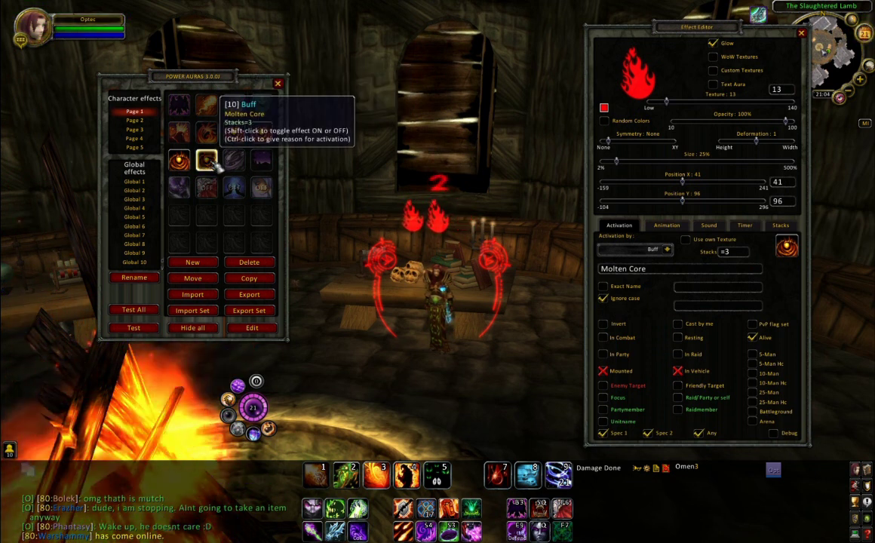
click(179, 160)
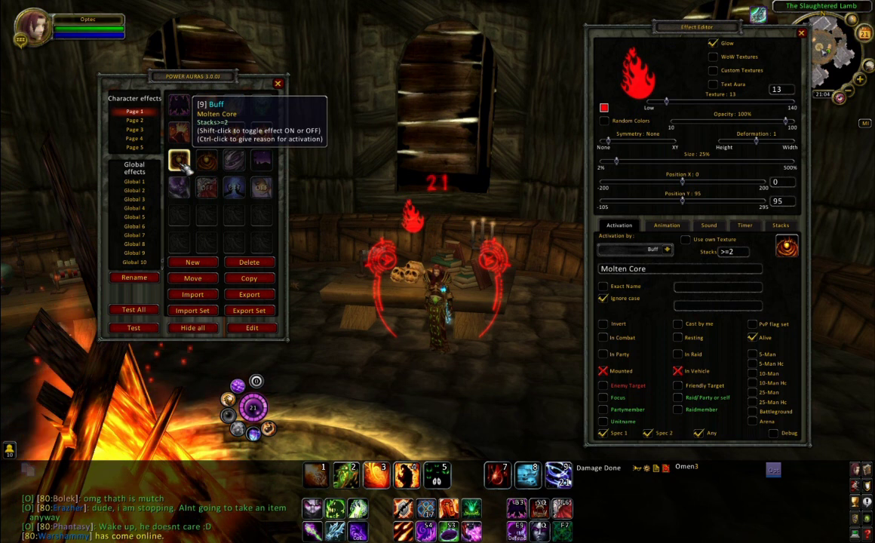
click(261, 134)
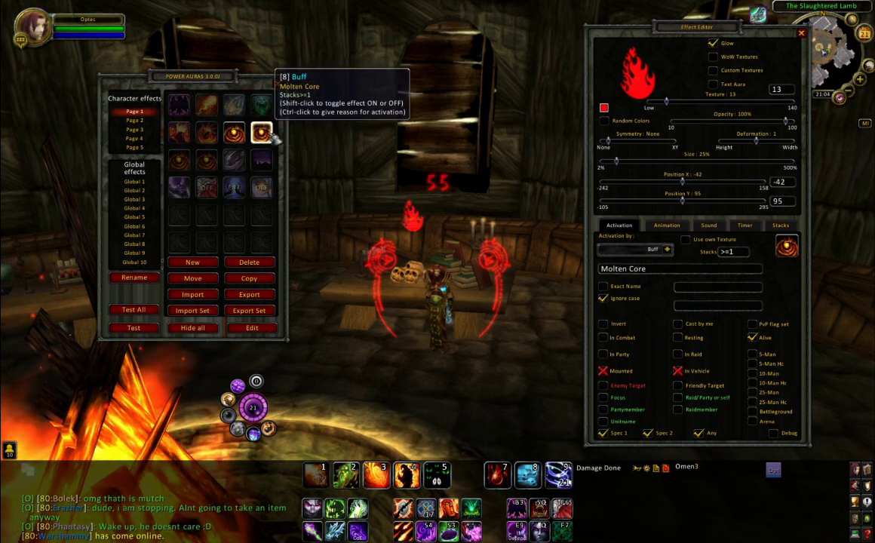
click(182, 161)
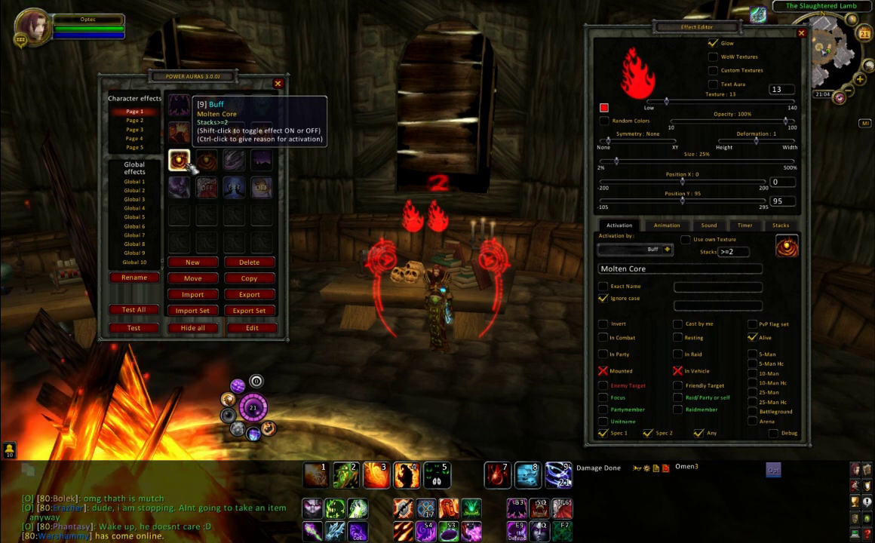
click(209, 162)
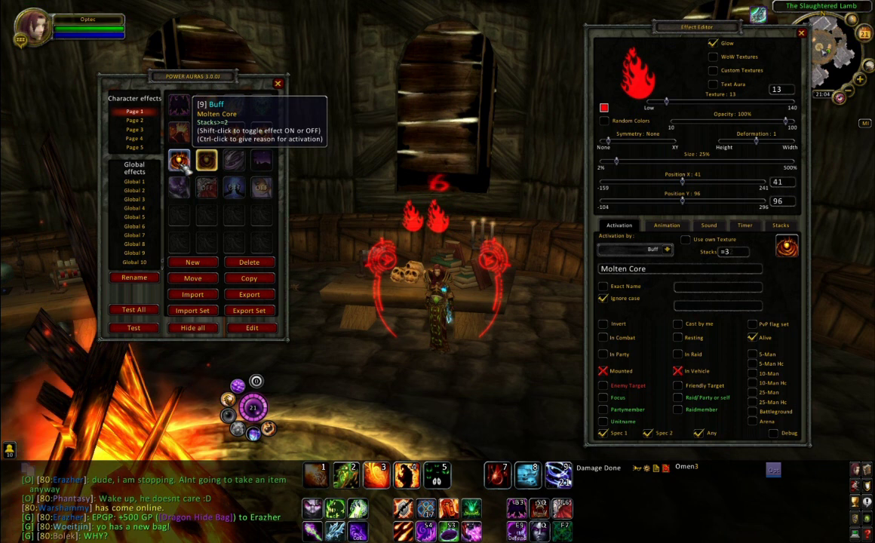
click(262, 134)
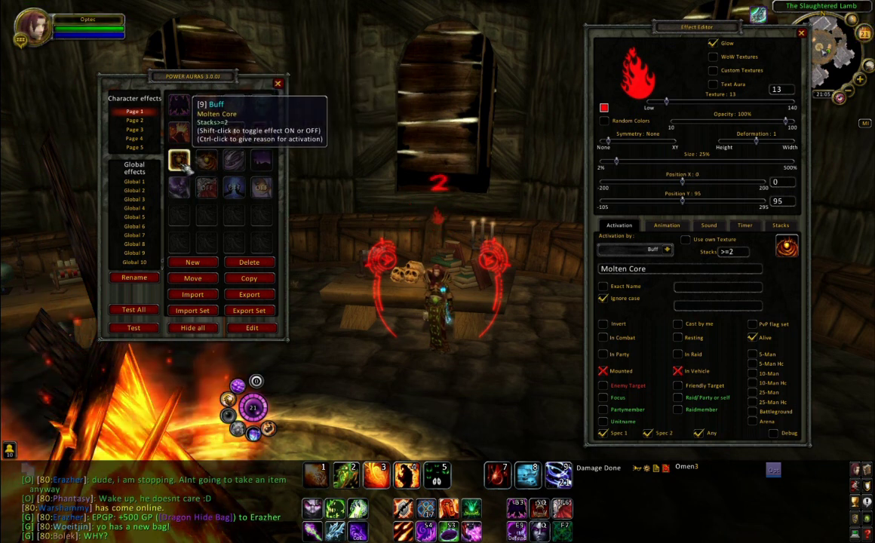
Check the buff name and stack condition of the main Molten Core aura with the curved side texture.
click(234, 134)
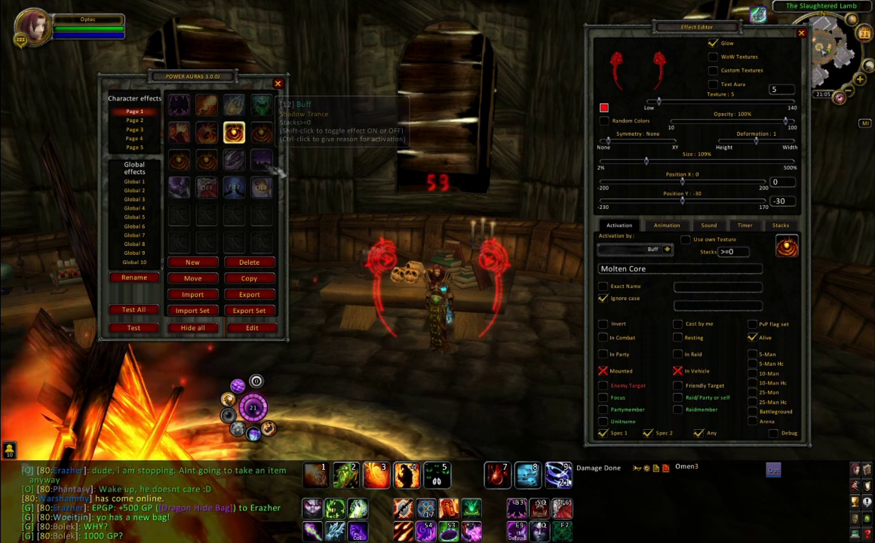
click(658, 270)
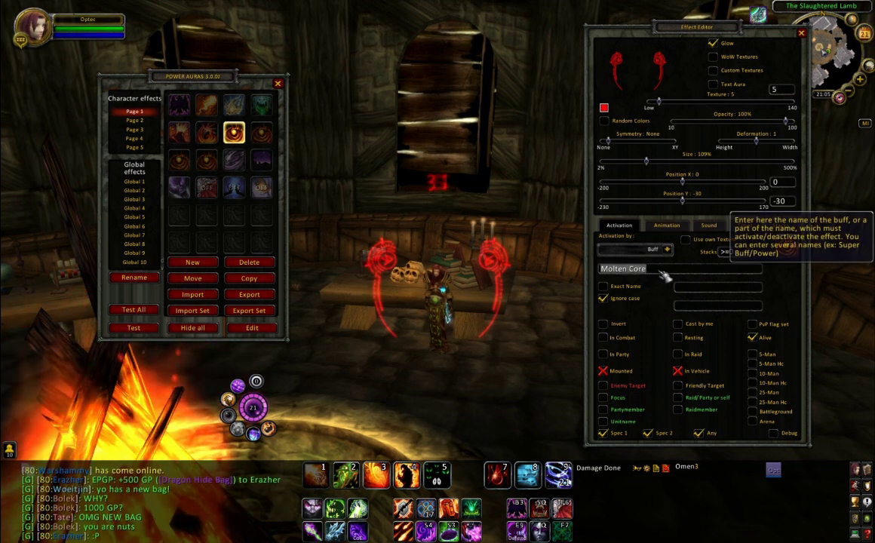
click(742, 254)
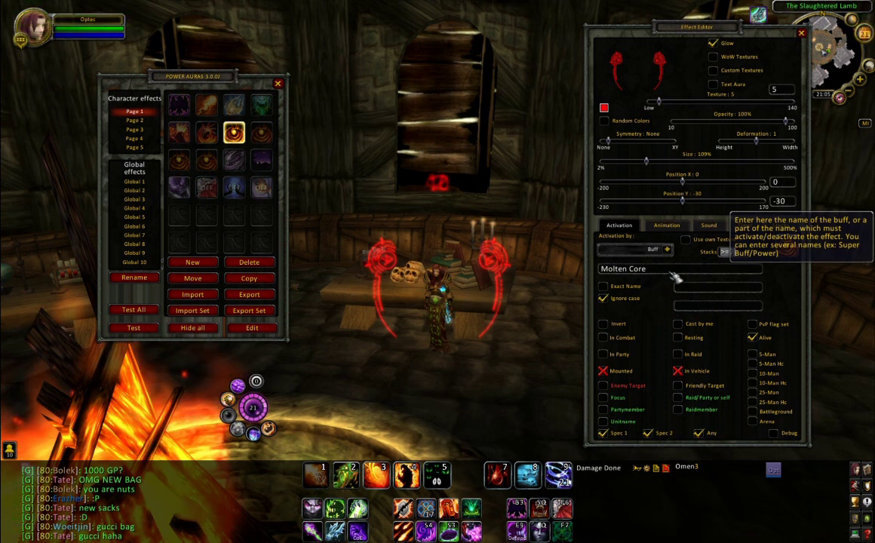
Compare the stack conditions of the first and second Molten Core flame auras with both previewed.
click(265, 135)
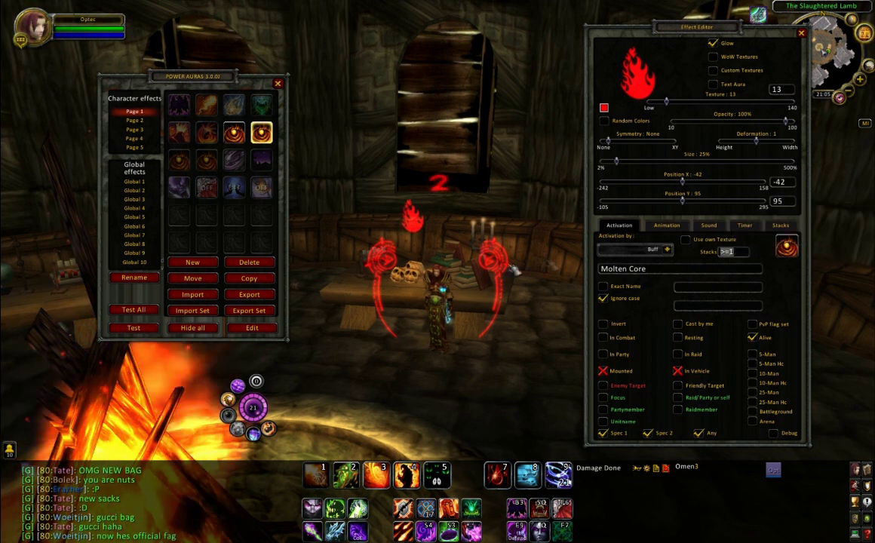
click(179, 161)
click(744, 254)
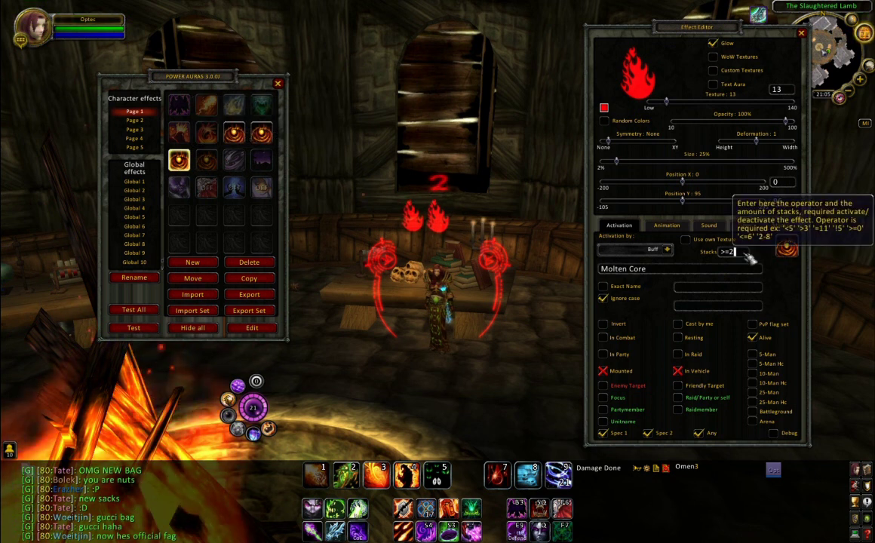
Check the third Molten Core flame aura's stack condition and the timer display settings of the main Molten Core aura.
click(210, 165)
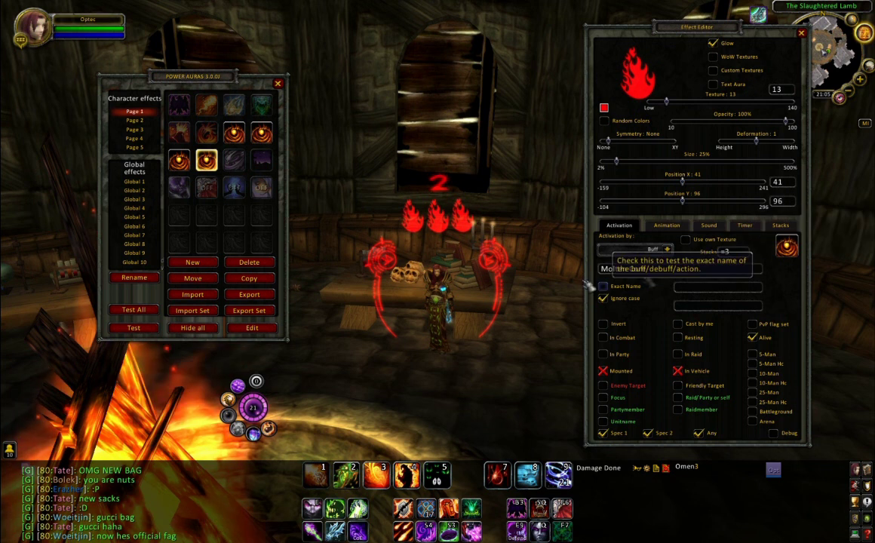
click(234, 133)
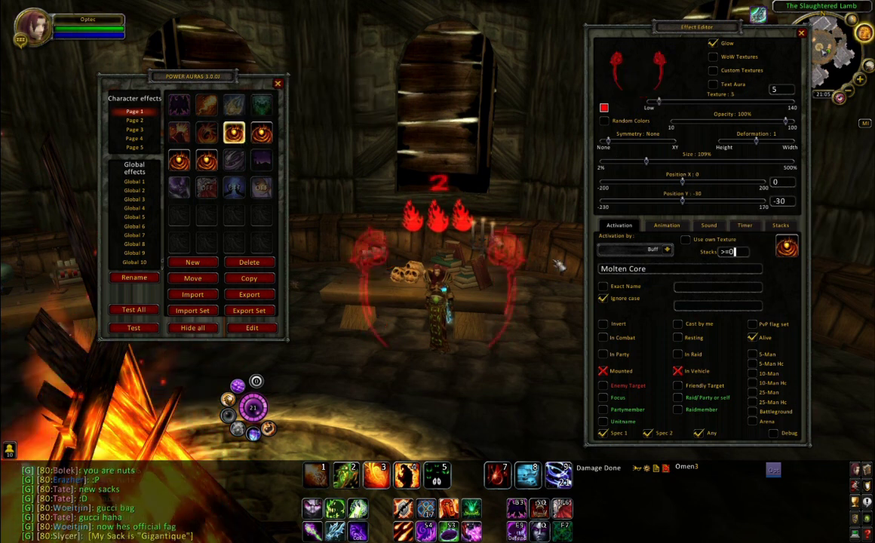
click(745, 225)
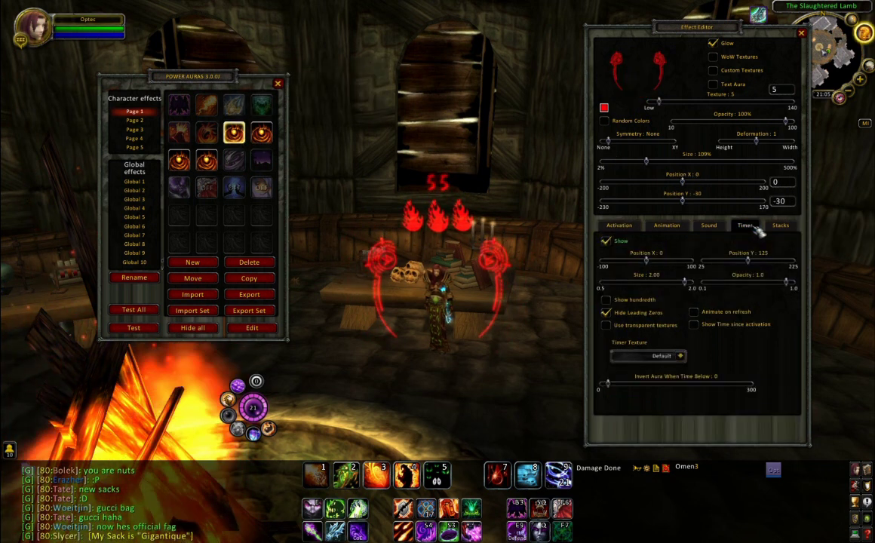
click(607, 242)
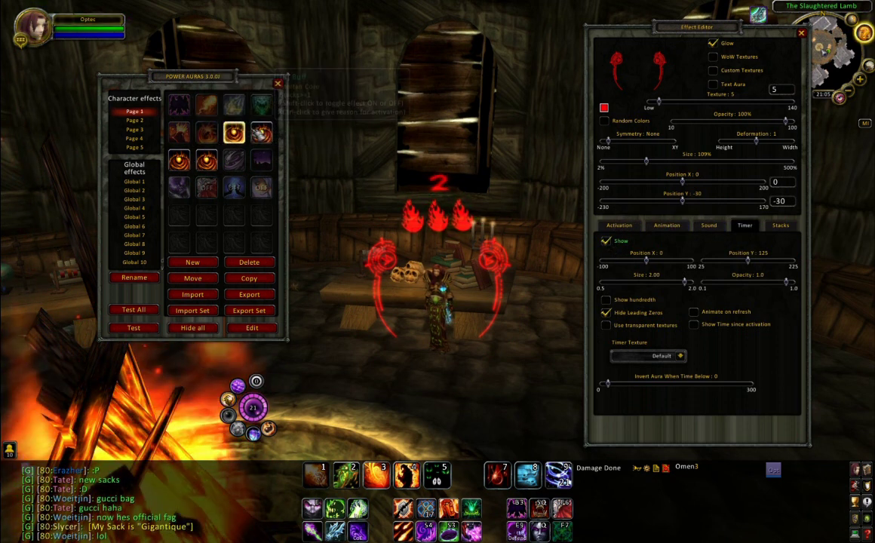
Examine the begin, end, main and secondary animation settings of the first Molten Core flame aura.
click(261, 133)
click(668, 225)
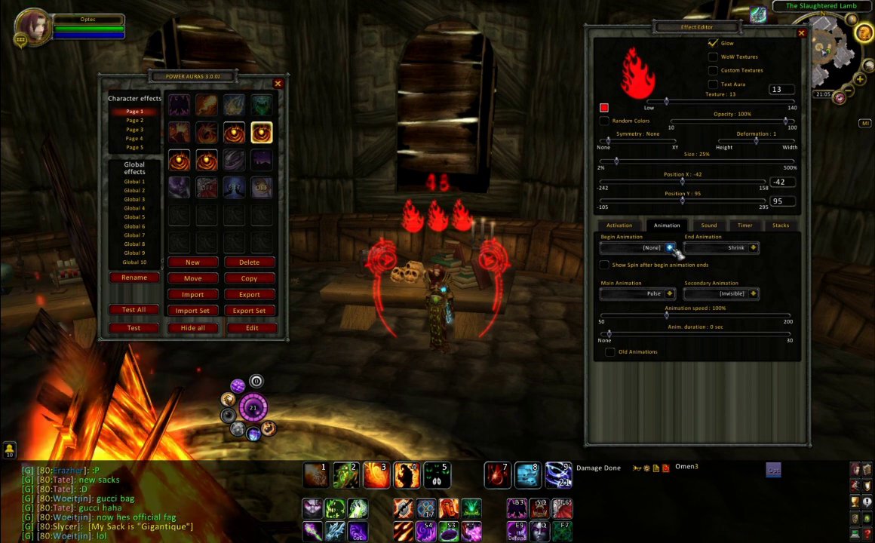
click(754, 249)
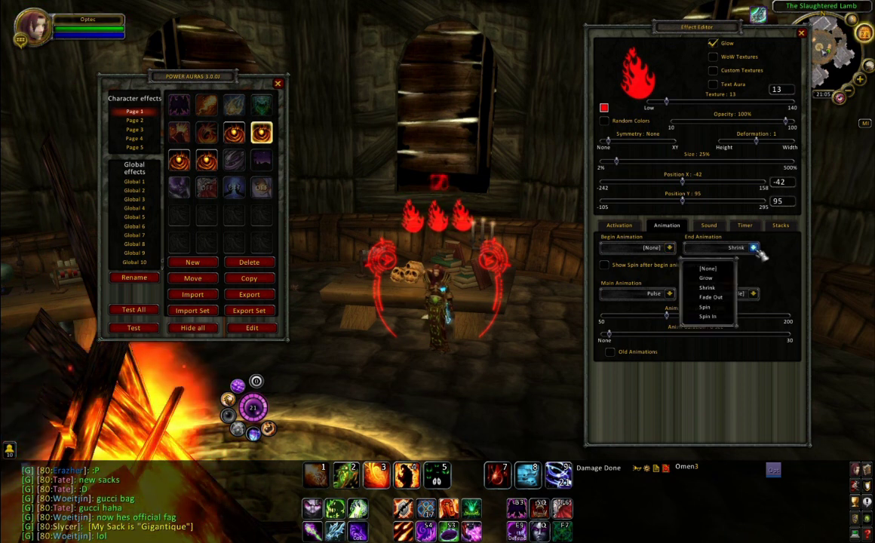
click(727, 294)
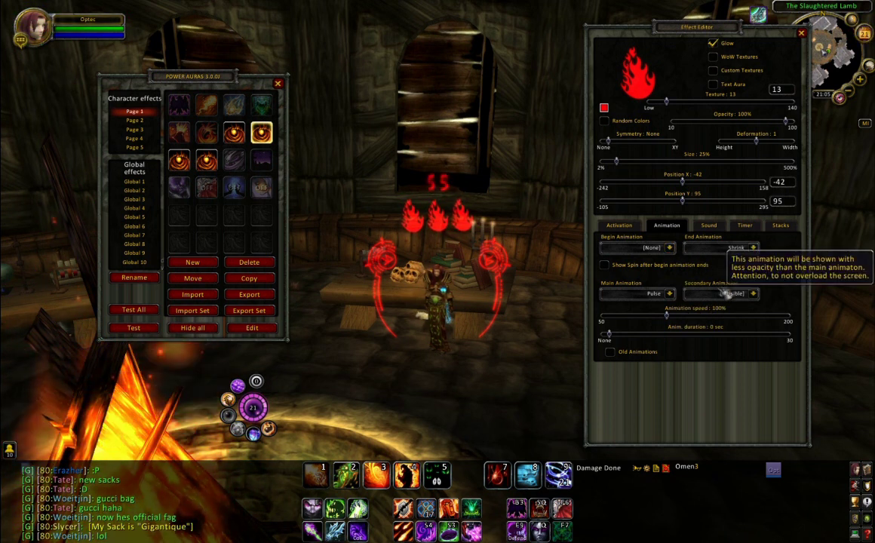
Preview the Life Tap aura together with the main Molten Core aura and check the latter's activation settings.
click(207, 160)
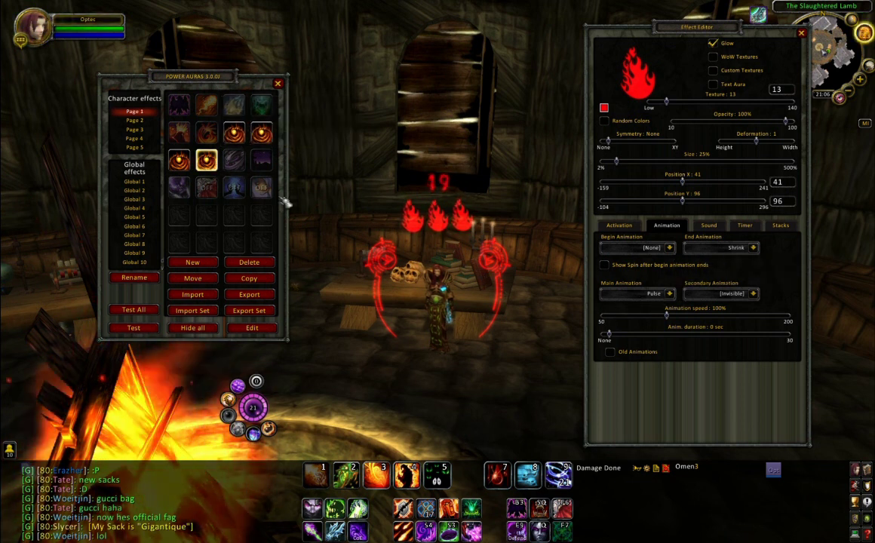
click(234, 132)
click(182, 106)
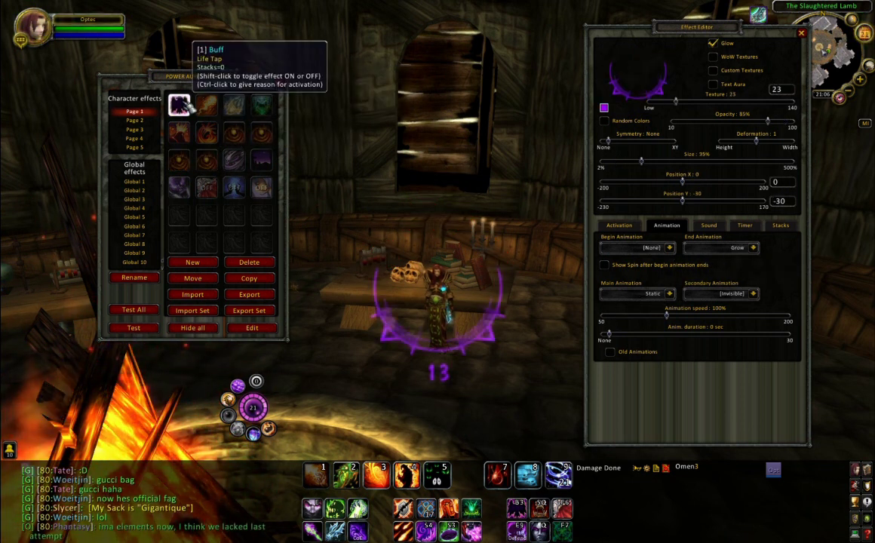
click(234, 132)
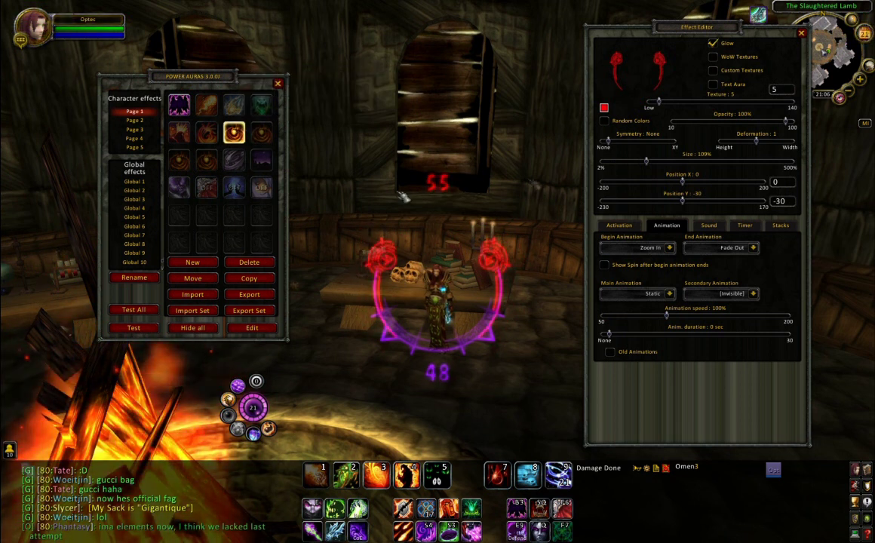
click(613, 224)
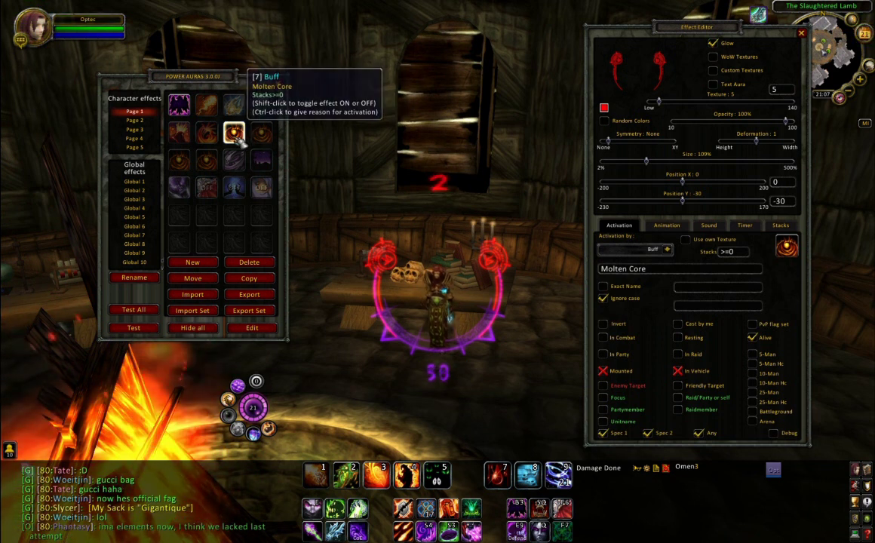
Hide the Life Tap and Molten Core previews and close both the effect editor and the Power Auras window.
click(180, 106)
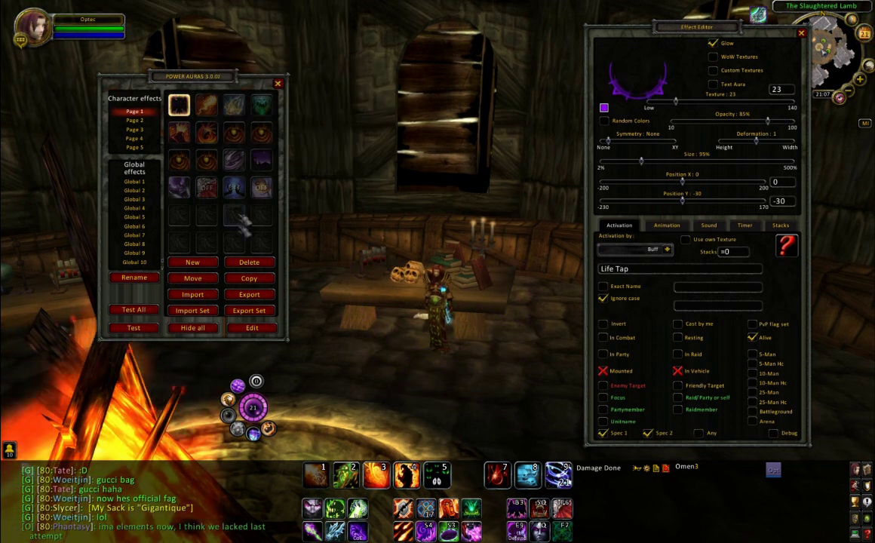
drag(700, 40, 659, 44)
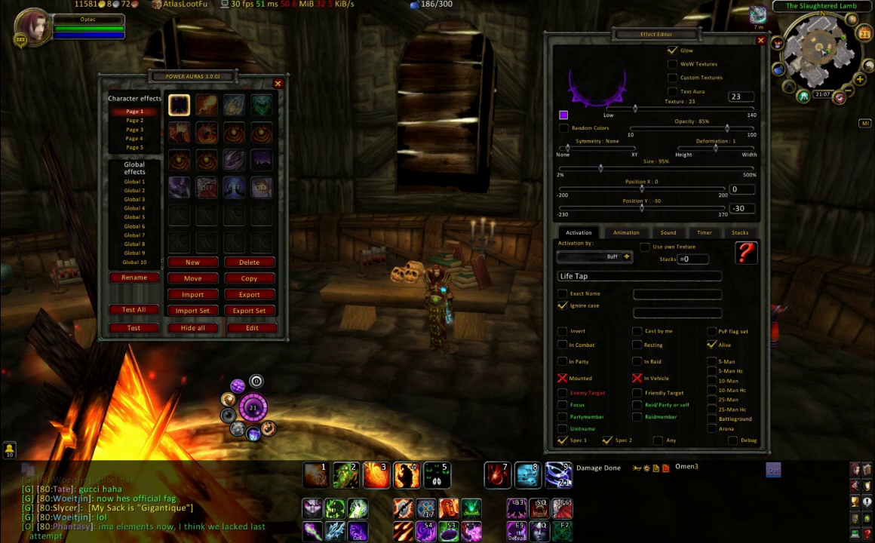
click(761, 40)
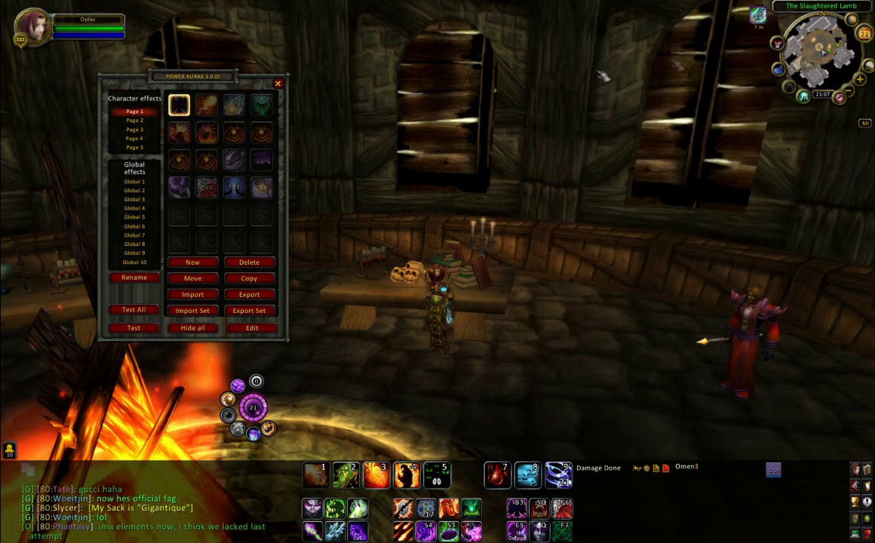
click(277, 83)
drag(438, 212, 394, 215)
scroll(442, 210, up, 2)
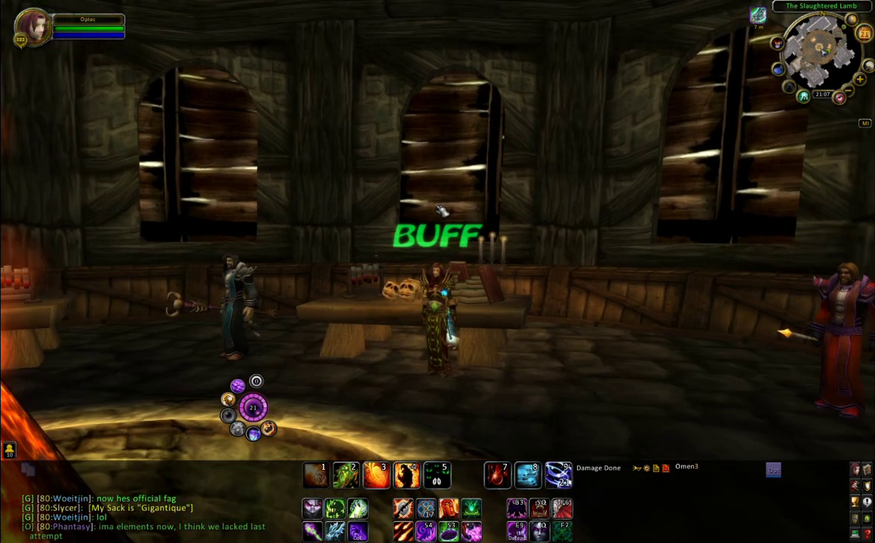
Cast the Fel Armor buff on the warlock to demonstrate its green BUFF reminder.
click(228, 400)
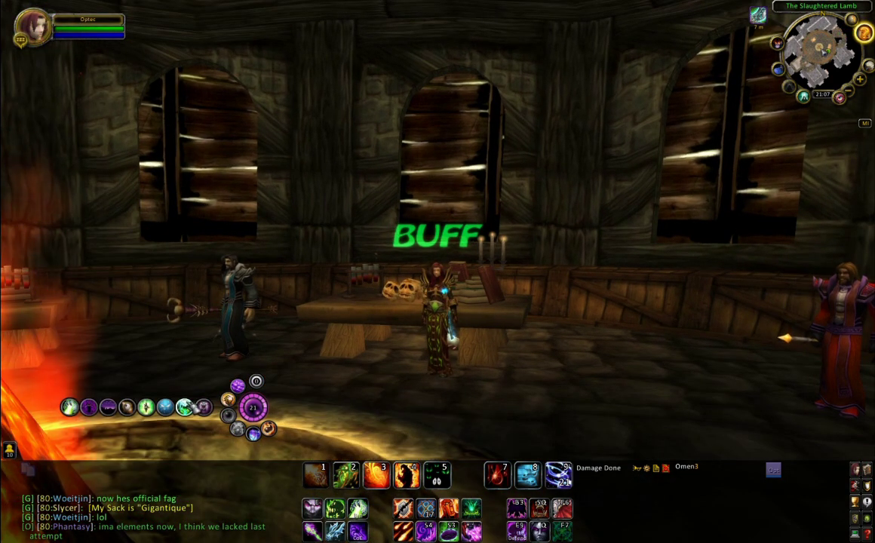
click(189, 405)
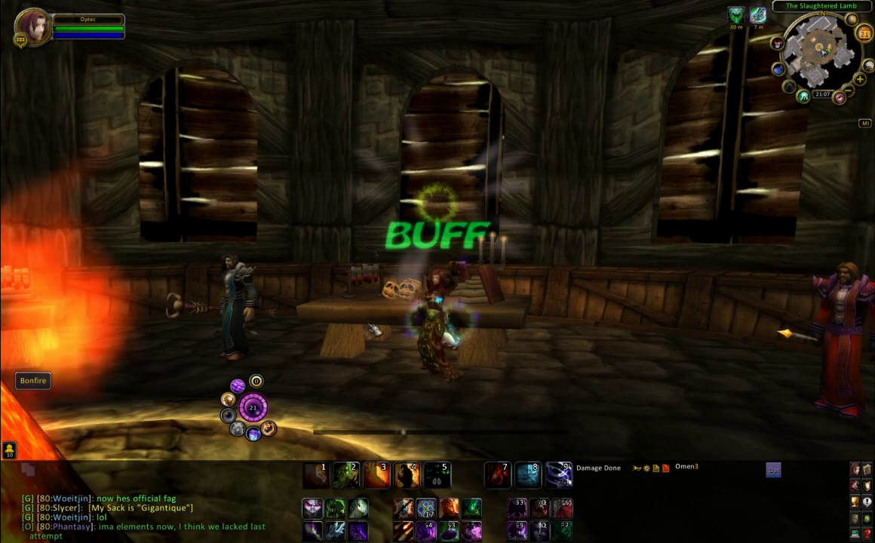
drag(541, 289, 528, 317)
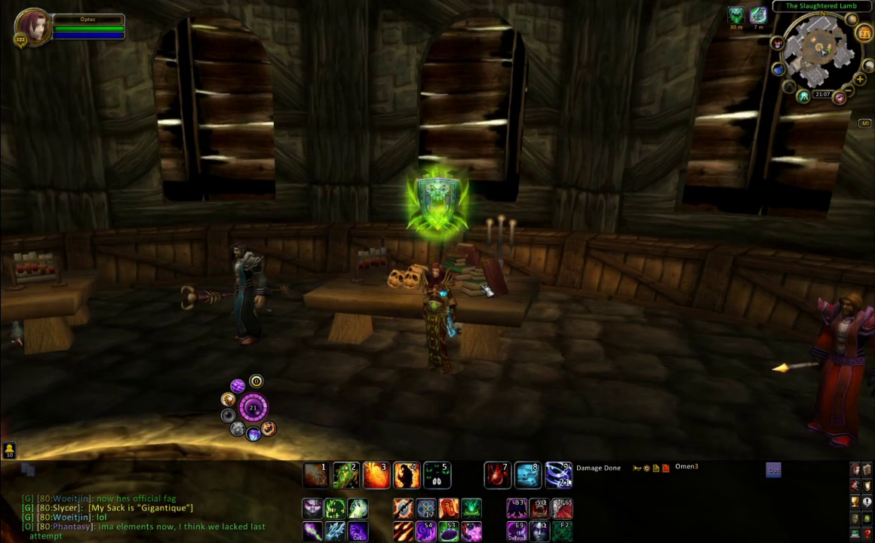
Reopen the Power Auras window, preview the Fel Armor effect and open it in the effect editor.
key(Return)
text(/danc)
key(Return)
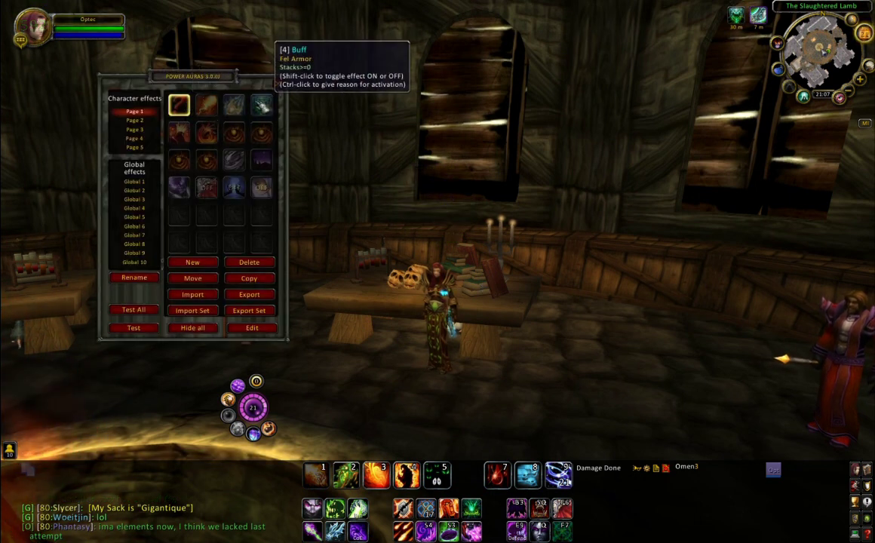
click(262, 107)
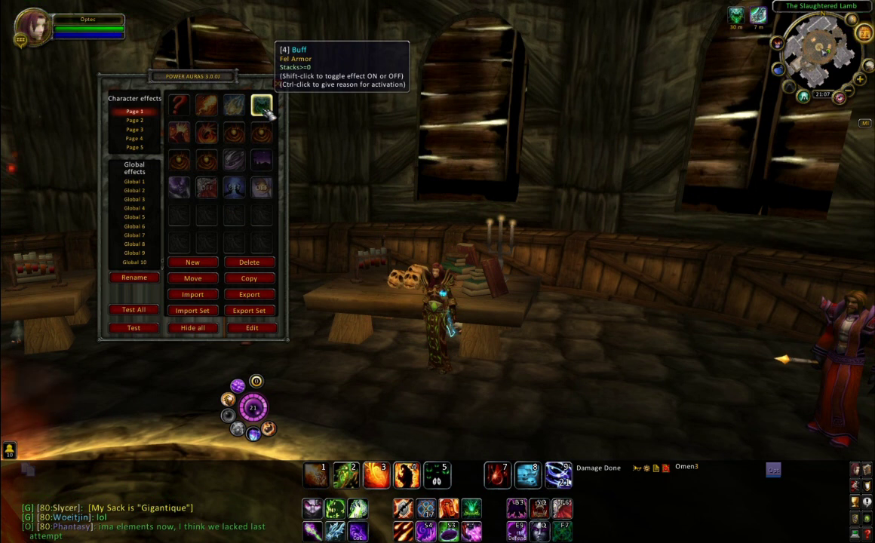
click(263, 108)
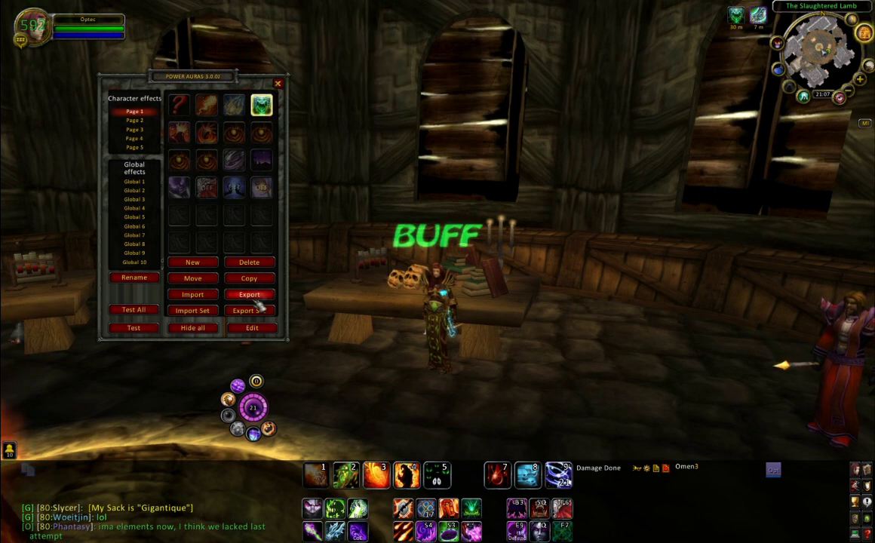
click(254, 329)
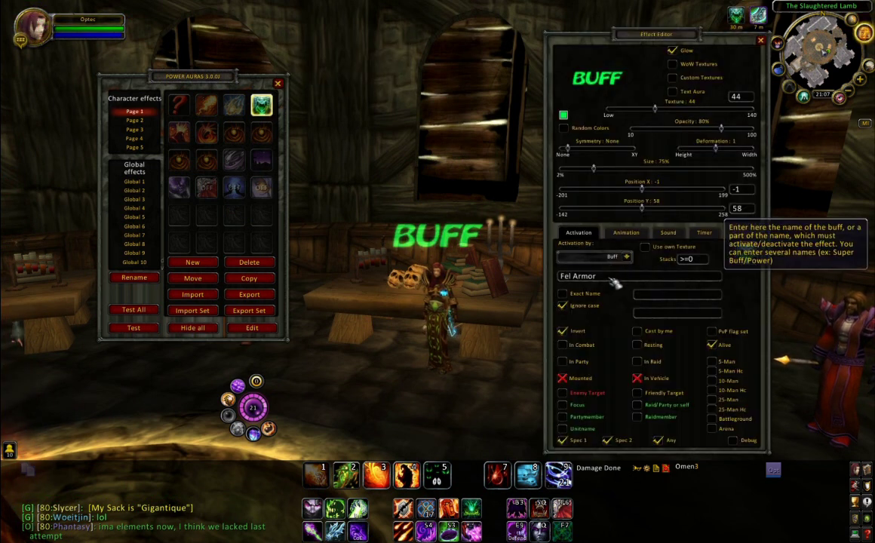
Examine the activation type and buff name of the Fel Armor effect.
click(626, 257)
click(616, 298)
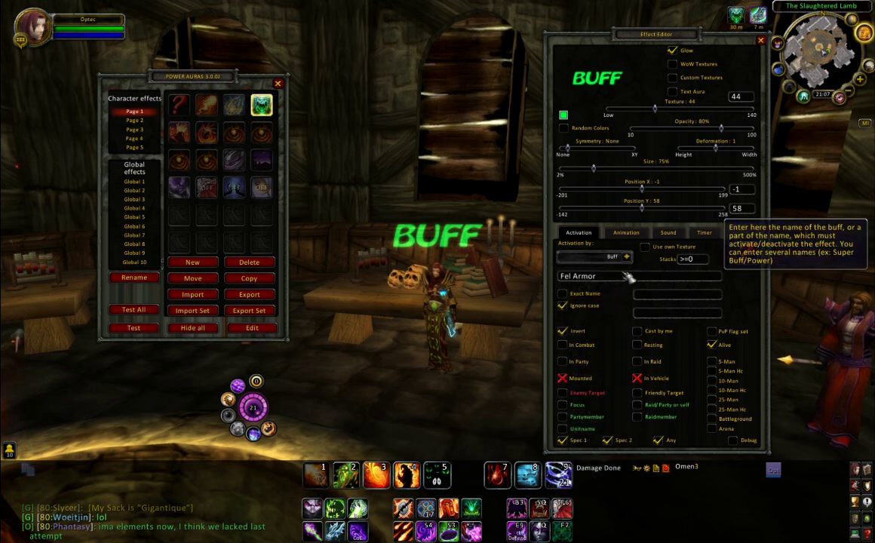
click(626, 277)
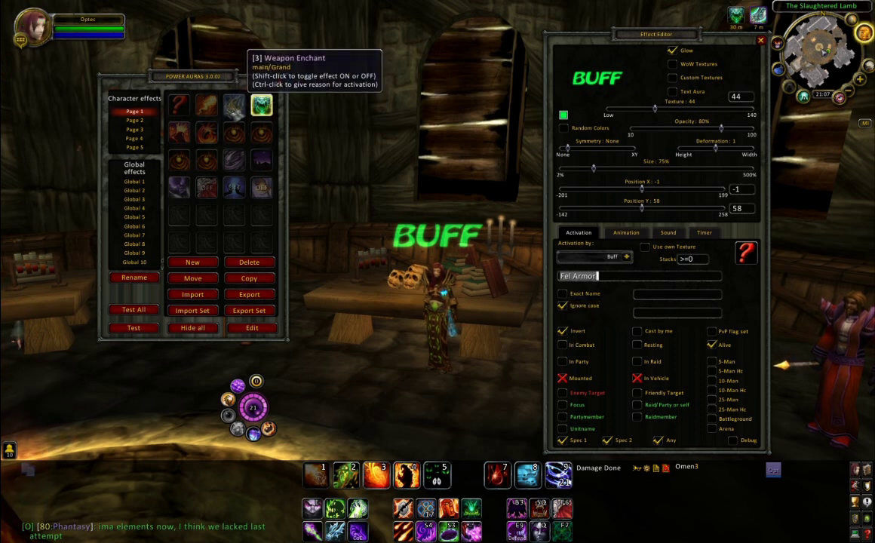
Examine the activation type and enchant name of the main-hand weapon enchant effect, and close the Power Auras windows.
click(235, 107)
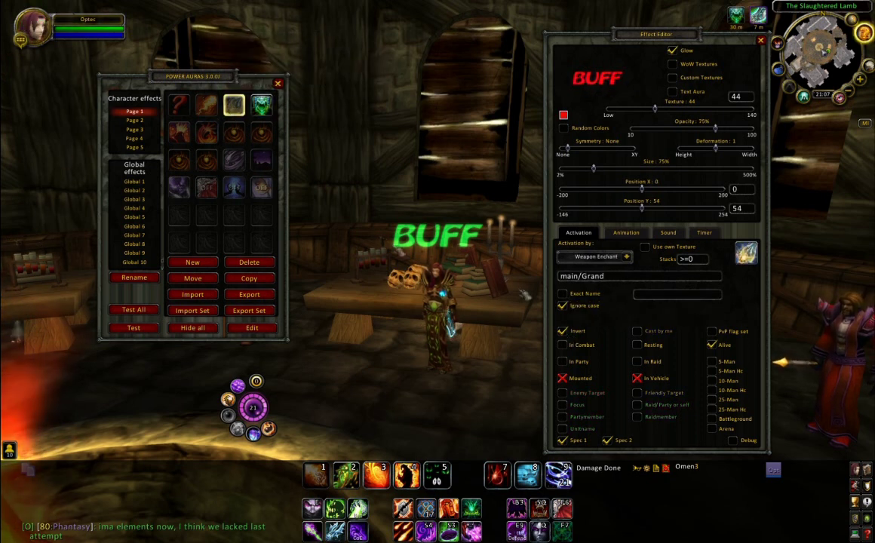
click(622, 277)
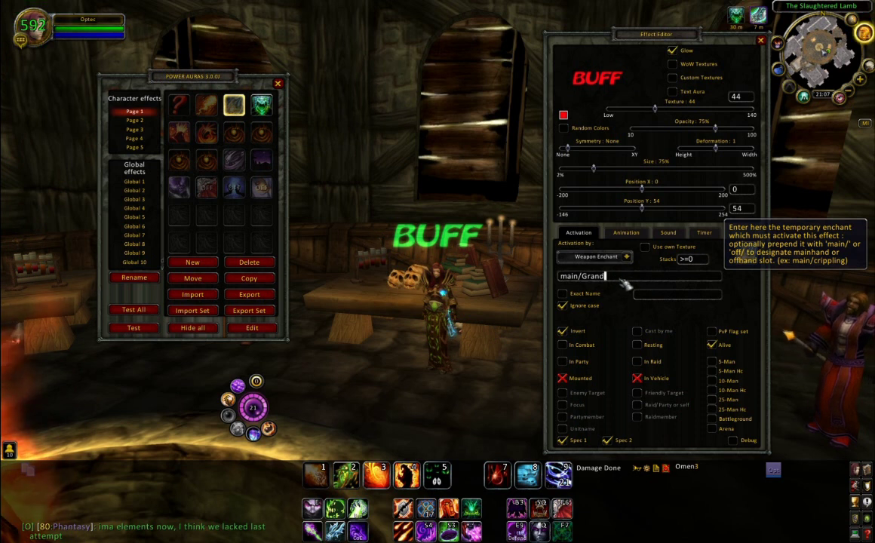
click(580, 277)
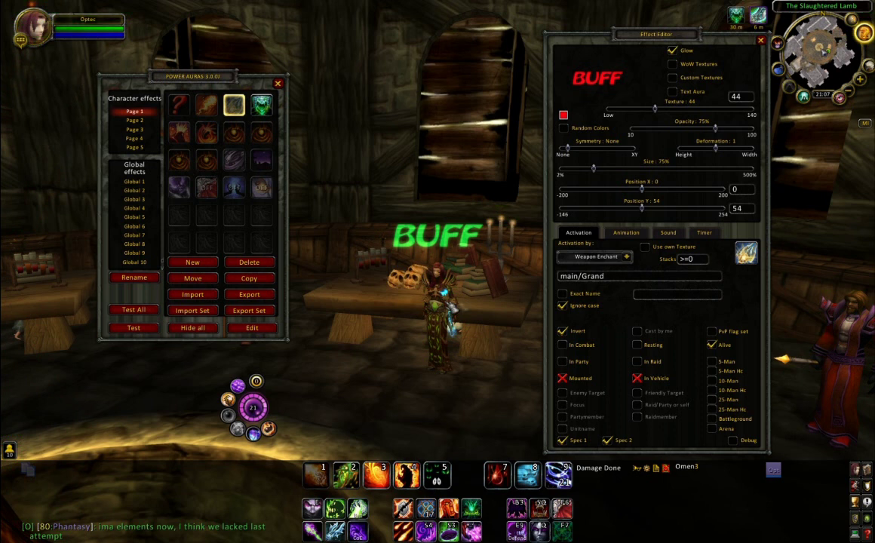
click(760, 40)
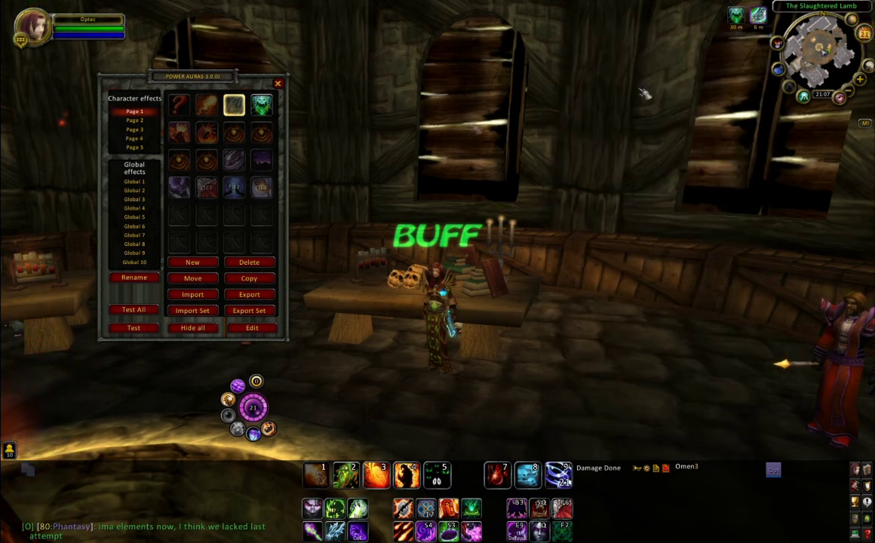
click(278, 83)
Cast Fel Armor on the warlock and apply the Grand Firestone enchant to the weapon.
drag(582, 170, 537, 158)
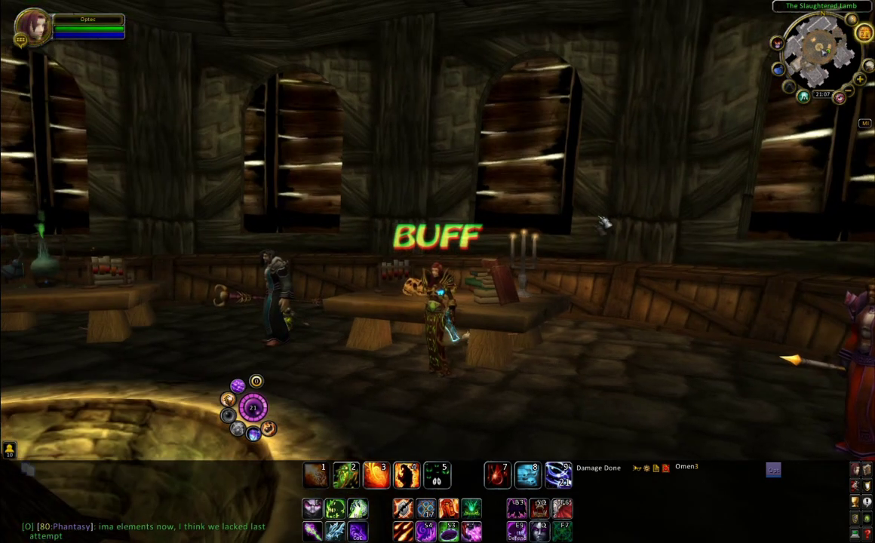
click(186, 408)
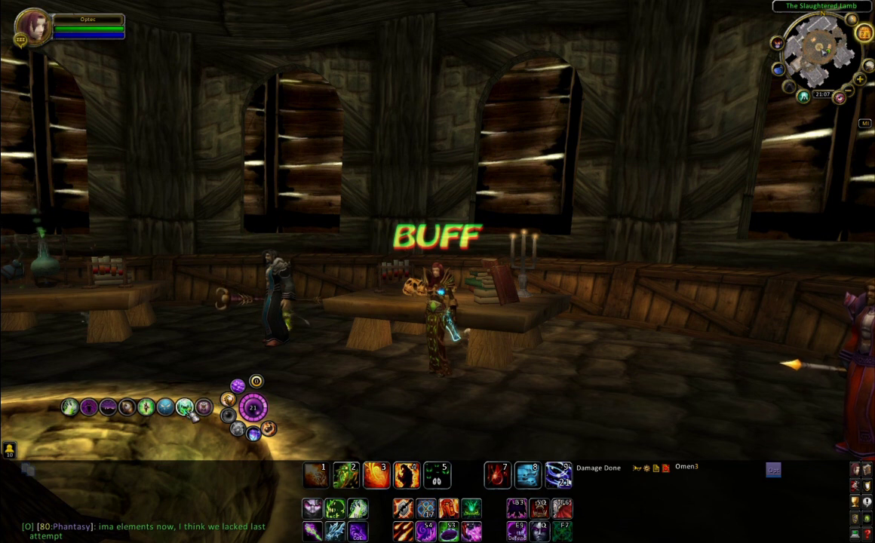
click(275, 426)
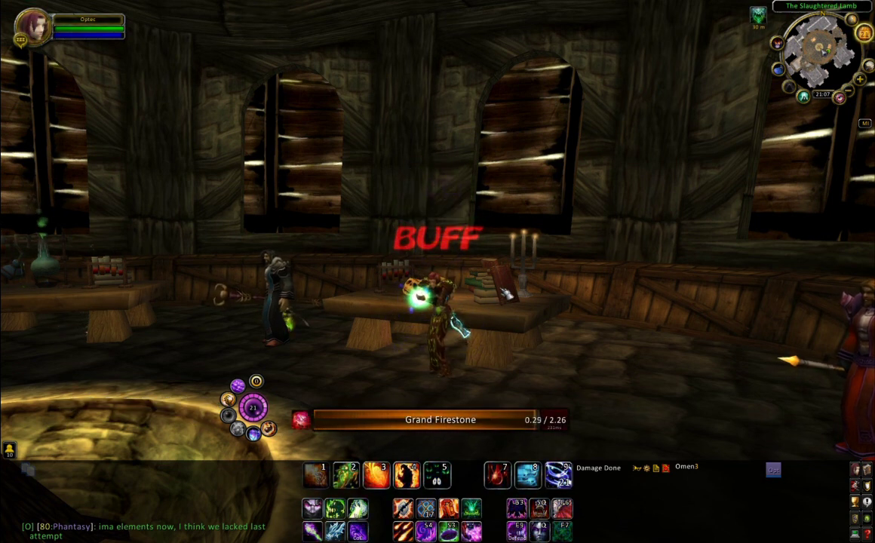
drag(468, 273, 468, 317)
drag(417, 378, 418, 272)
scroll(418, 377, up, 3)
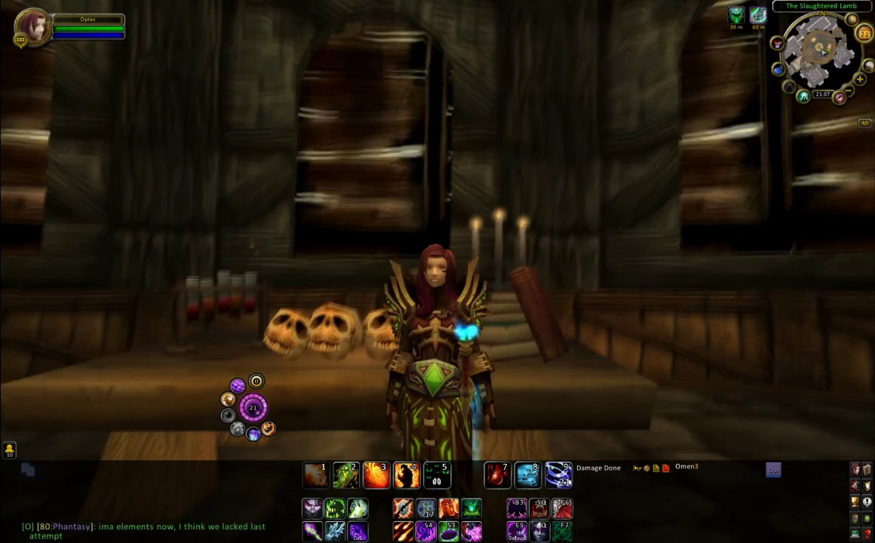
drag(417, 377, 369, 377)
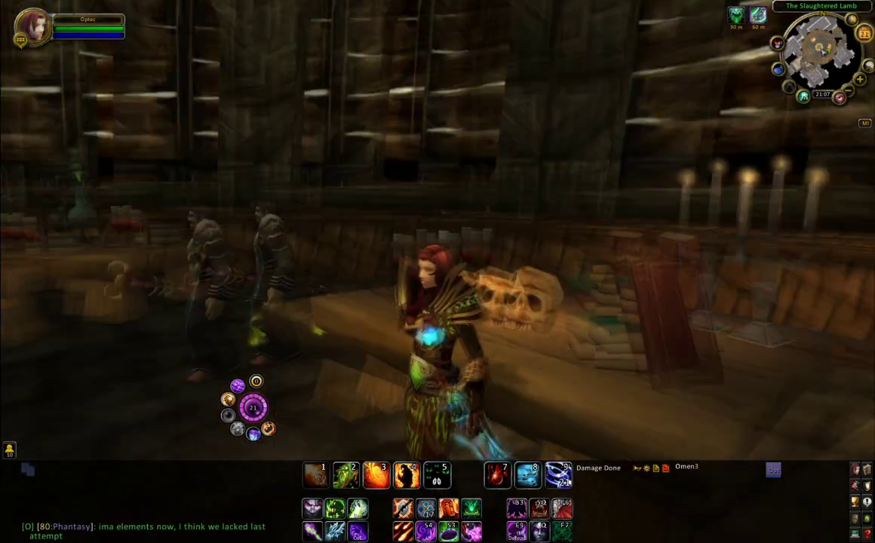
scroll(472, 278, down, 3)
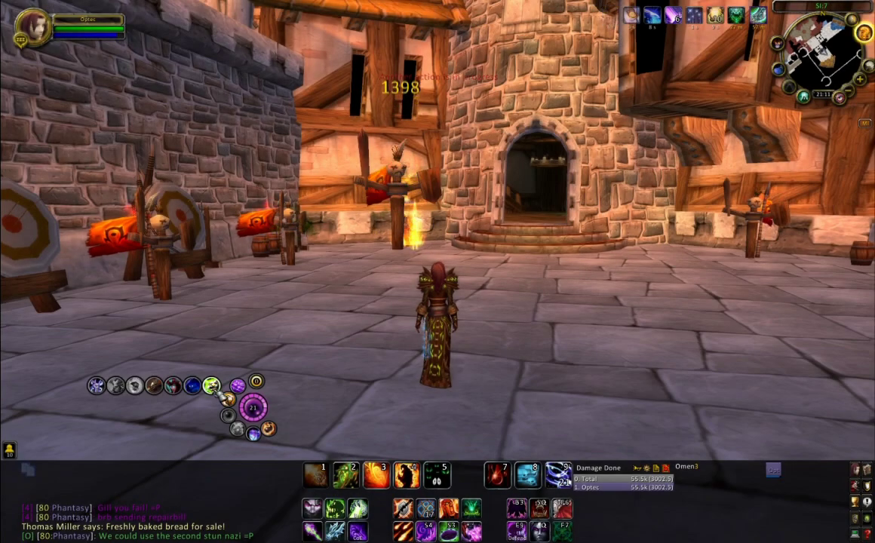
Cast the yellow-green spell from the expanded spell ring while facing the training dummies.
click(214, 388)
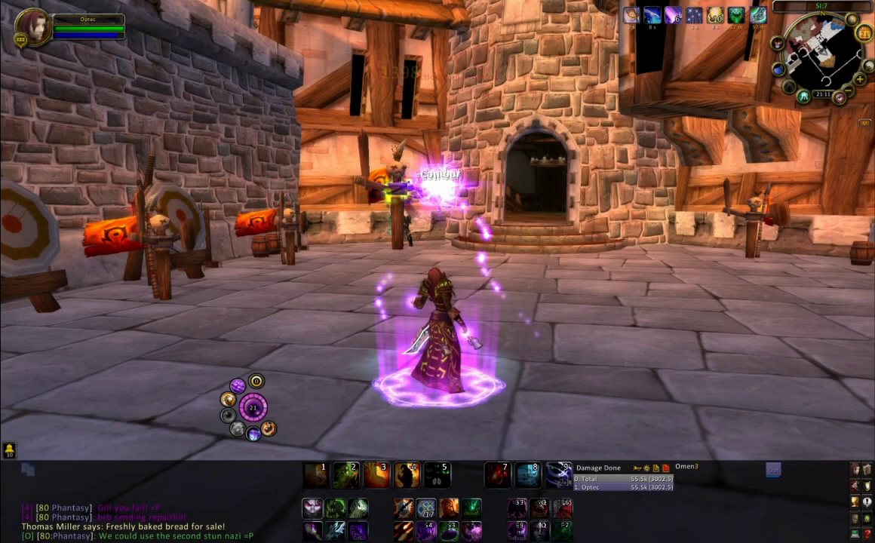
Summon the imp and cast Curse of the Elements on the Heroic Training Dummy.
mouse_move(481, 307)
mouse_down()
mouse_move(574, 306)
mouse_move(491, 311)
mouse_up()
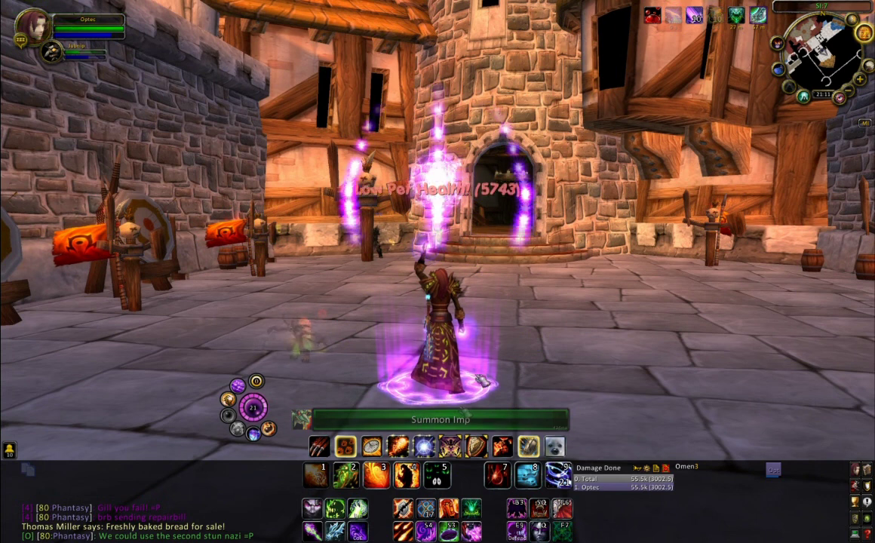
drag(336, 415, 302, 431)
click(425, 172)
key(w)
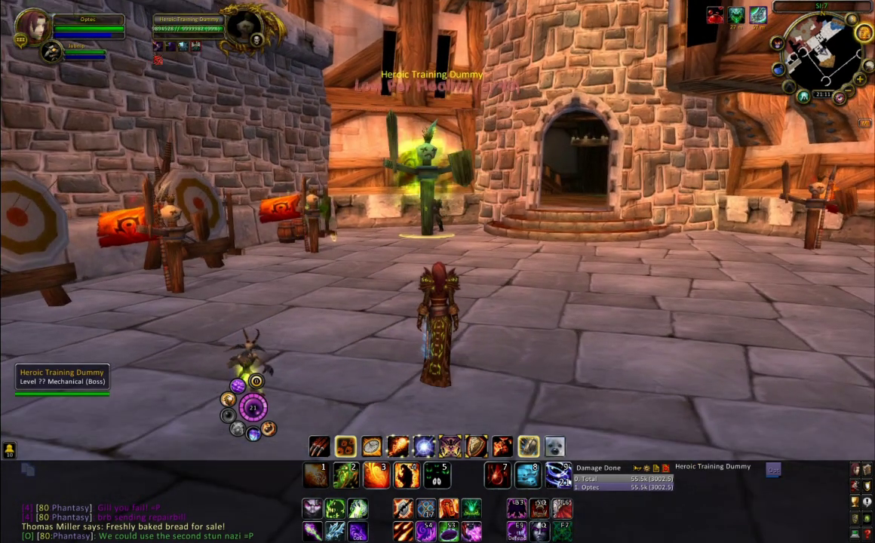
click(359, 532)
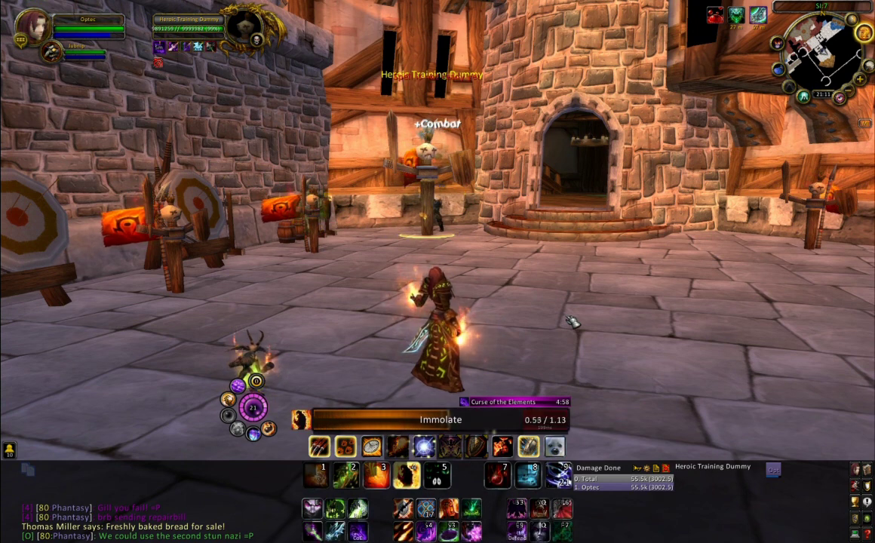
Attack the Heroic Training Dummy with Chaos Bolt and Conflagrate, followed by repeated Incinerate casts.
key(1)
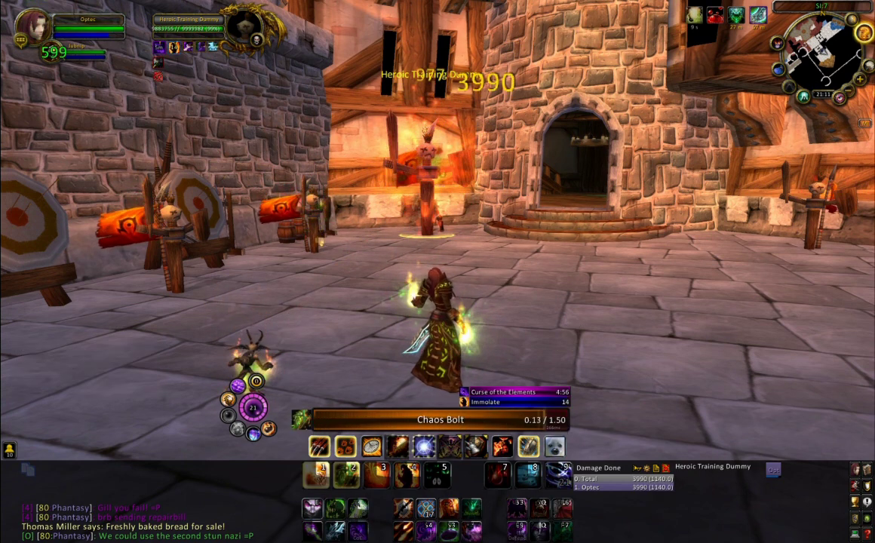
key(3)
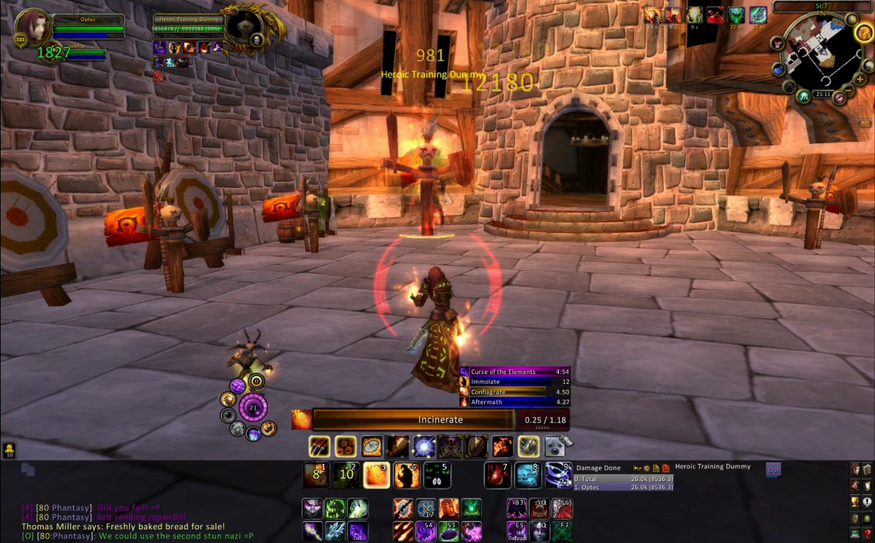
key(3)
drag(612, 316, 593, 269)
key(3)
drag(513, 291, 616, 315)
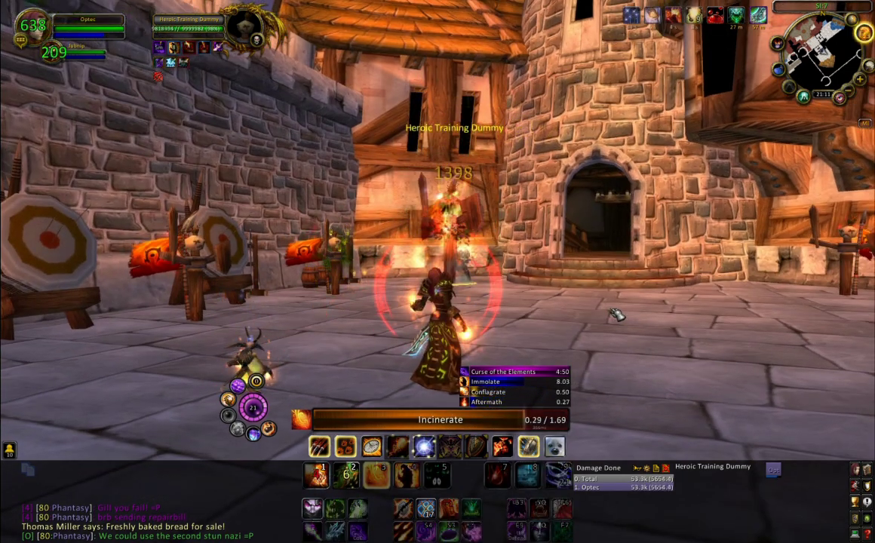
Renew Immolate on the Heroic Training Dummy and keep casting Incinerate at it.
key(4)
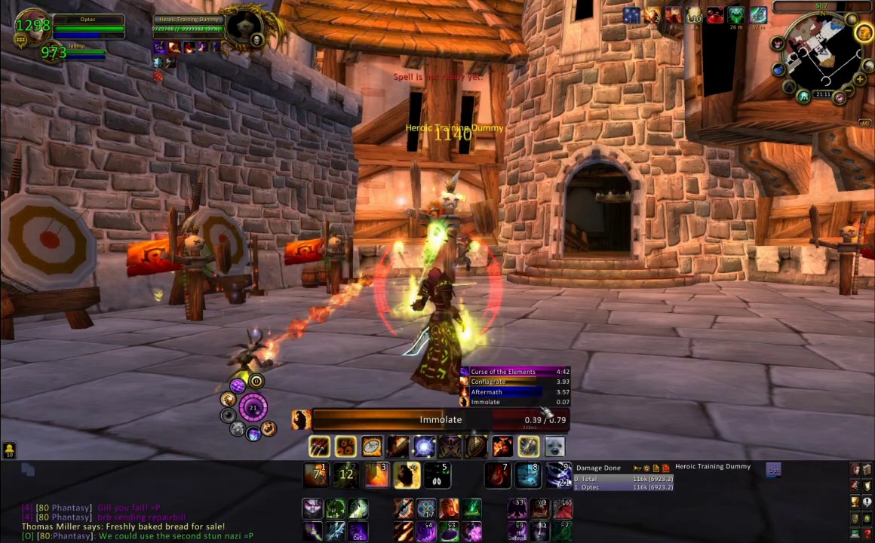
drag(622, 378, 604, 311)
scroll(618, 361, down, 2)
key(3)
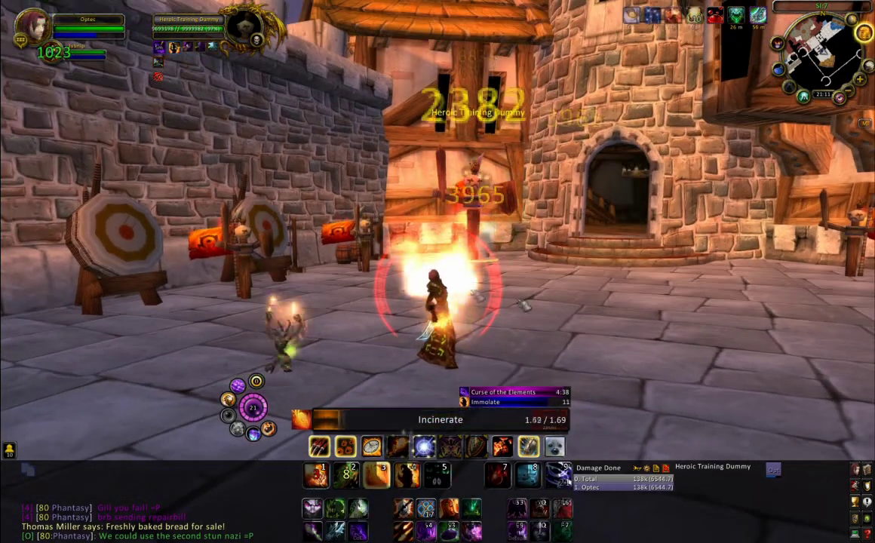
key(3)
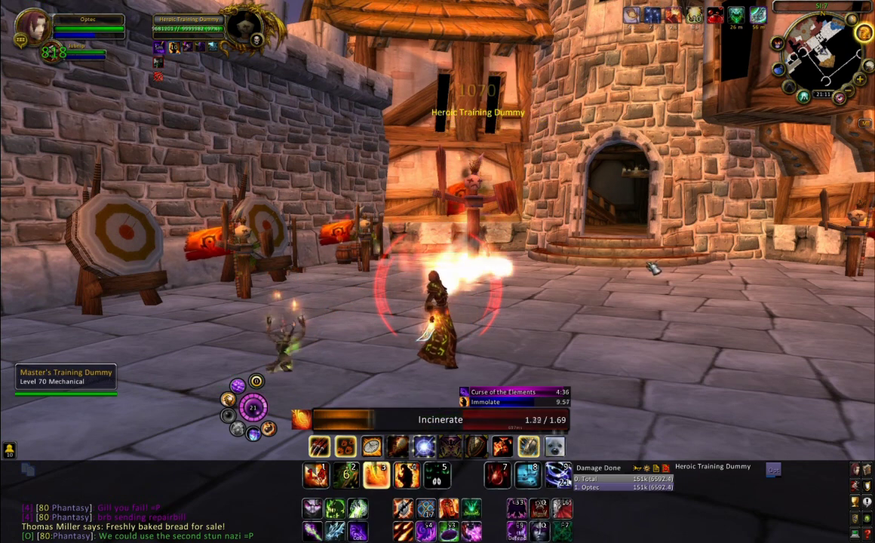
key(3)
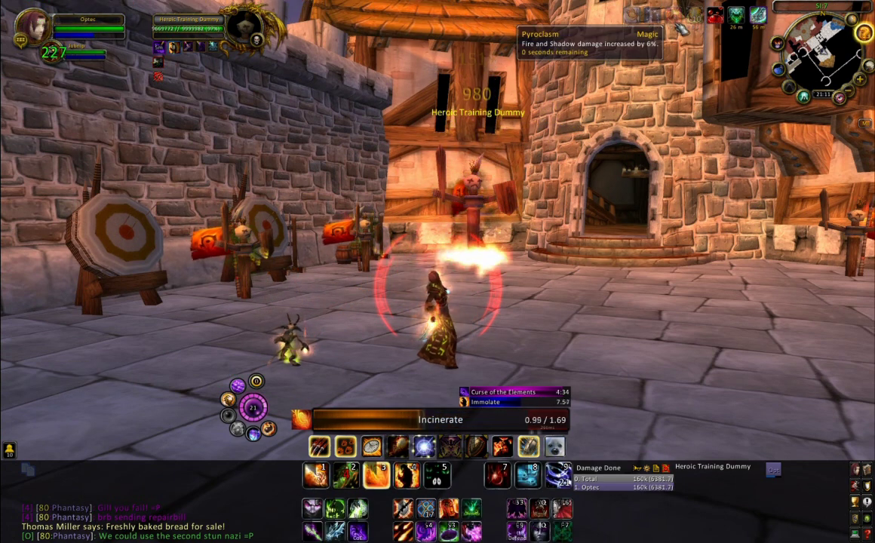
Continue the spell rotation on the Heroic Training Dummy with Conflagrate, Chaos Bolt and Incinerate.
key(4)
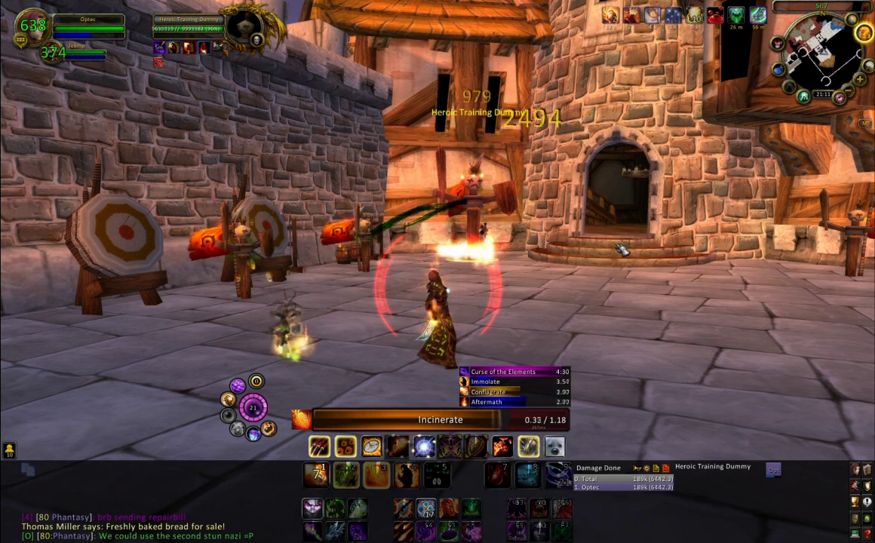
key(2)
key(3)
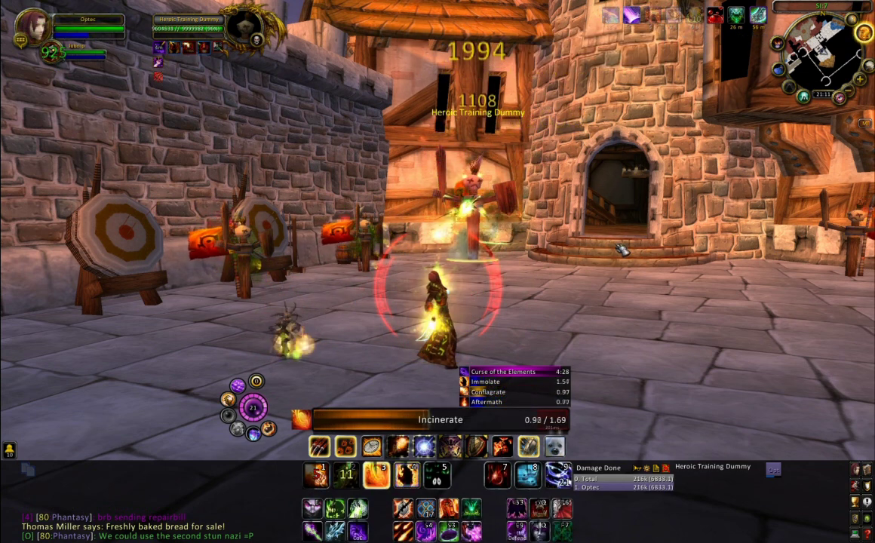
Reapply Immolate to the Heroic Training Dummy and resume casting Incinerate.
key(4)
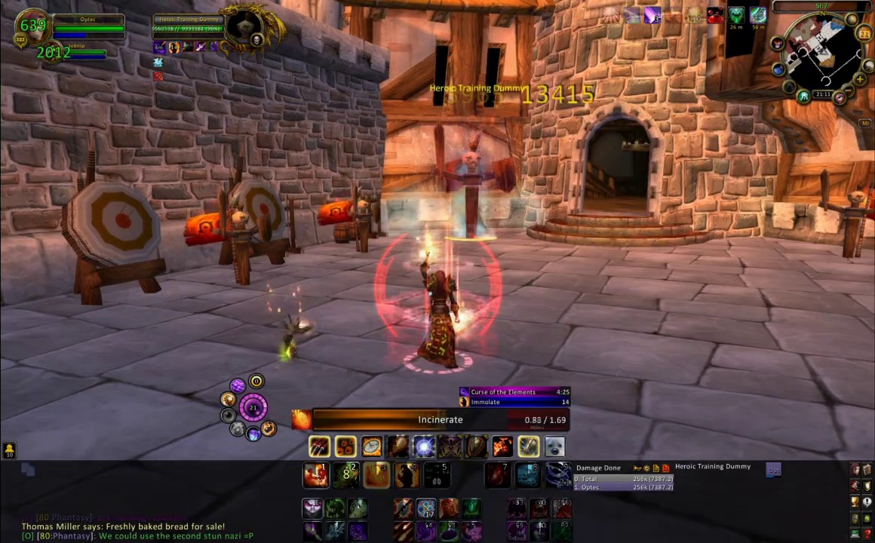
drag(649, 263, 618, 263)
key(3)
key(1)
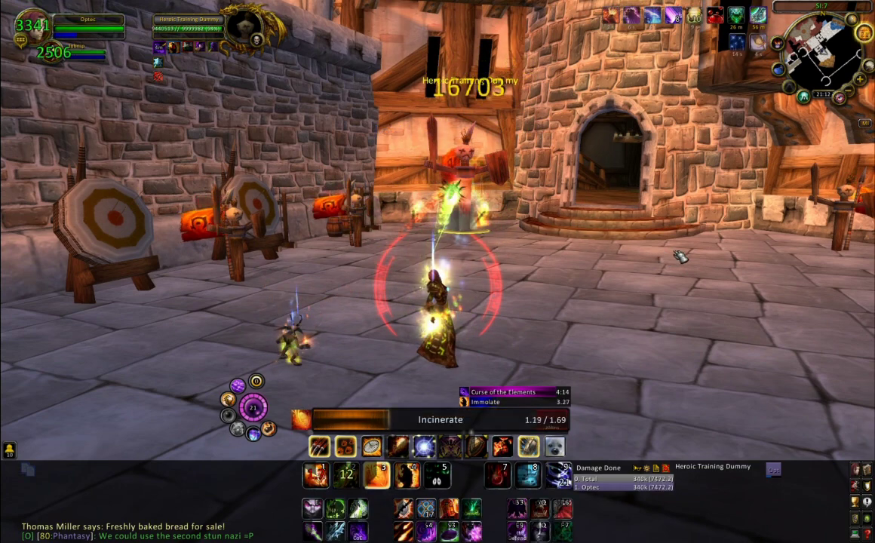
Cast Conflagrate on the Heroic Training Dummy and finish the demonstration with further Incinerate casts.
drag(658, 259, 634, 222)
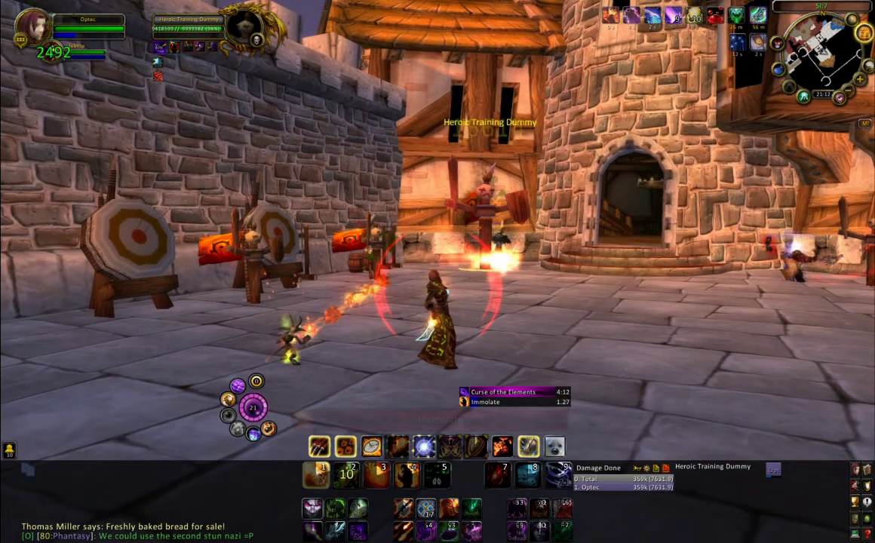
key(1)
key(3)
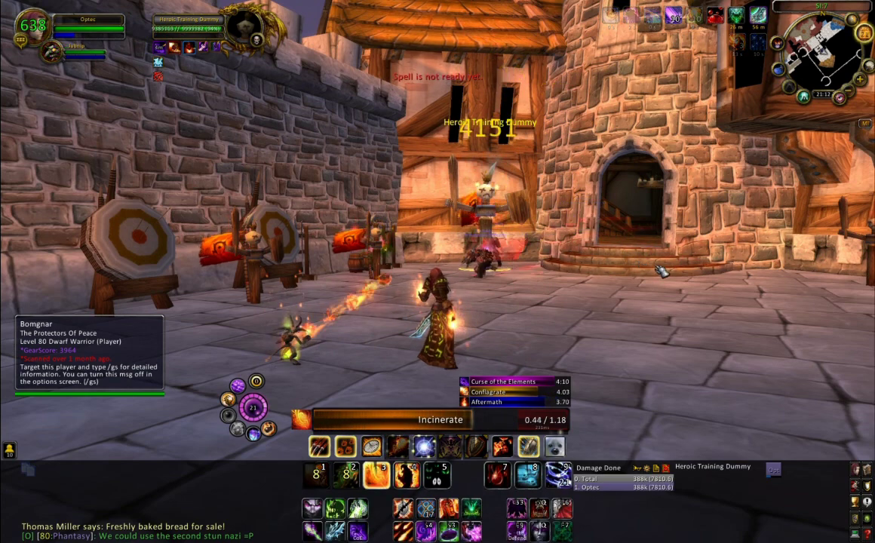
key(2)
key(3)
drag(664, 276, 690, 323)
key(3)
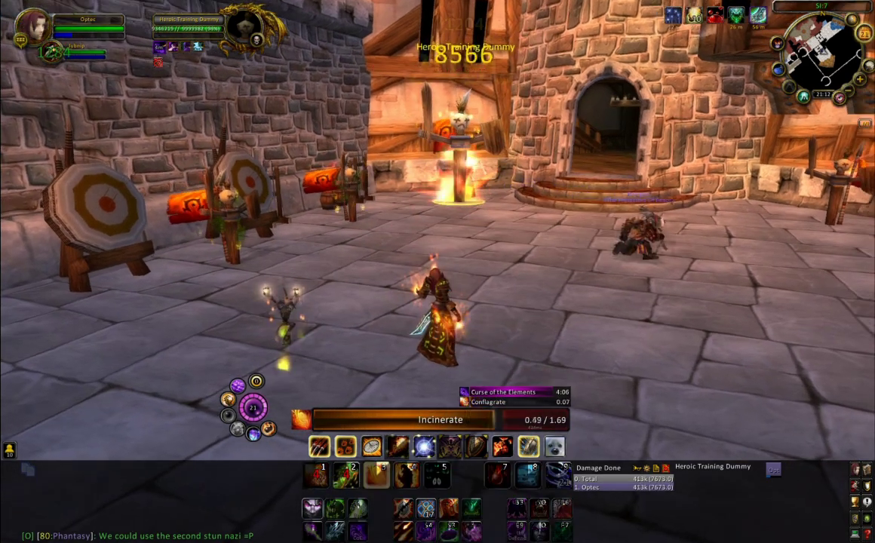
key(3)
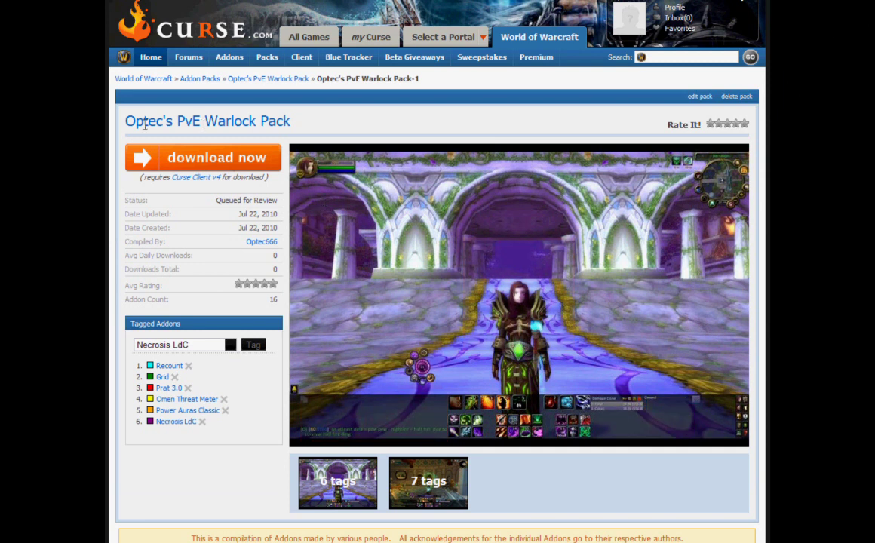
Switch to the Curse.com page of the PvE Warlock Pack and highlight the pack's title.
drag(124, 121, 293, 122)
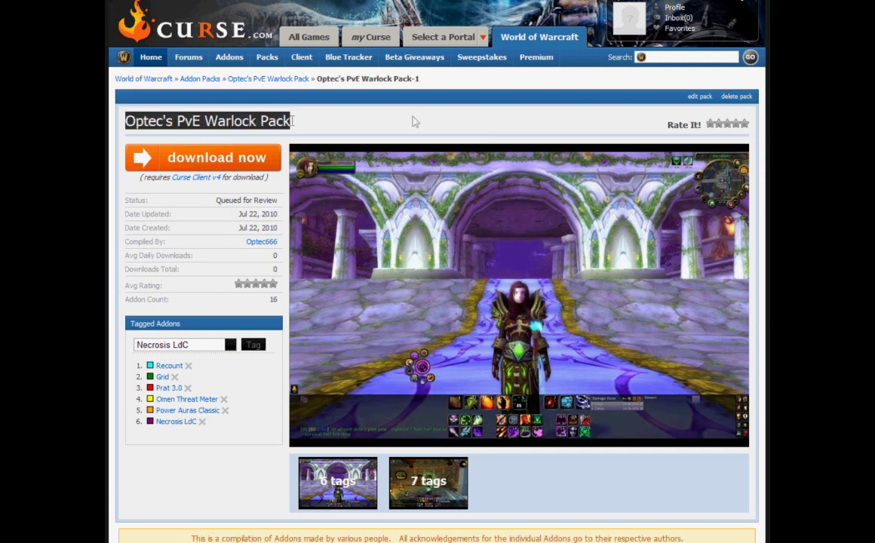